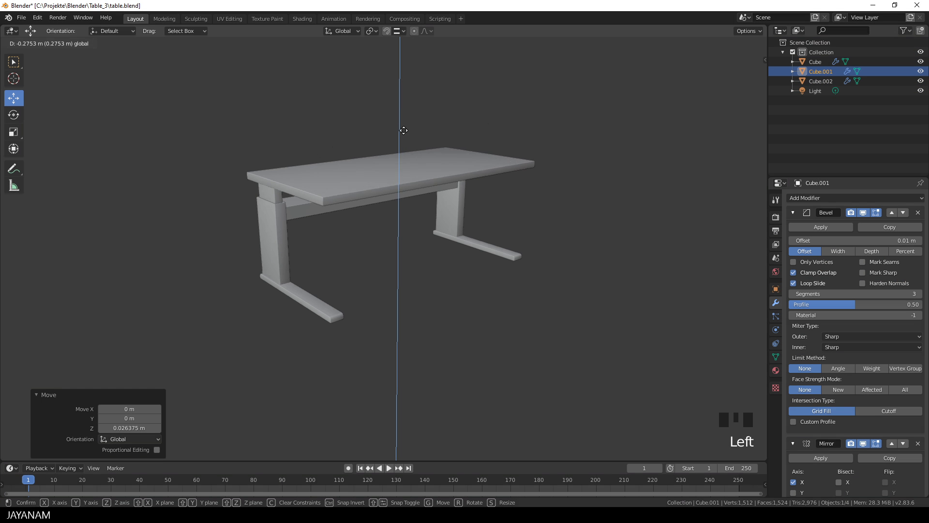
# Select the cube and, in Edit Mode, flatten it to 0.1 of its height along Z
pyautogui.moveTo(404, 130); pyautogui.dragTo(415, 114)
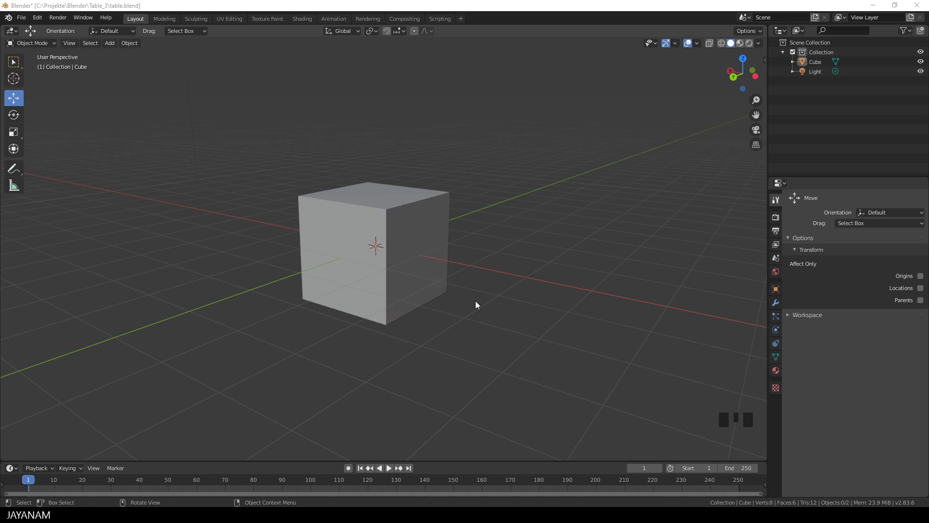
pyautogui.moveTo(435, 312); pyautogui.dragTo(464, 275, button='middle')
pyautogui.click(407, 276)
pyautogui.press('Tab')
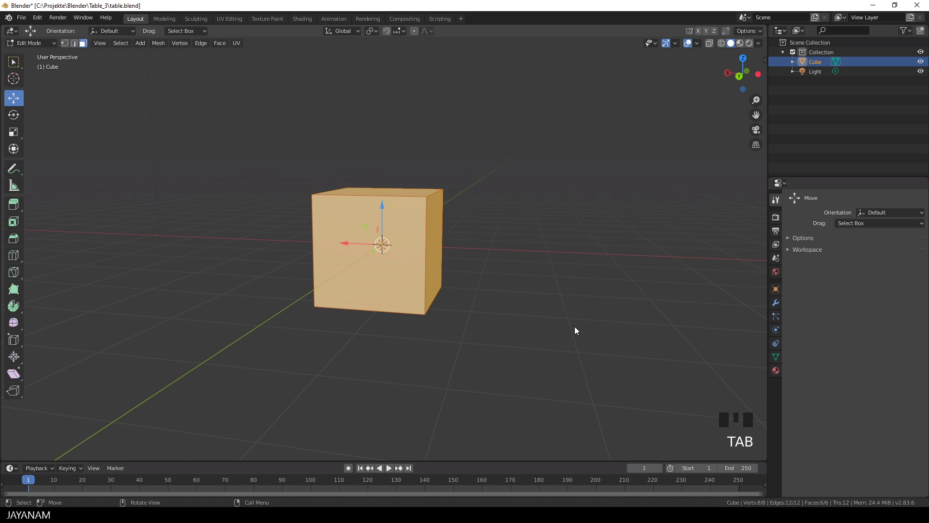
pyautogui.press('s')
pyautogui.press('z')
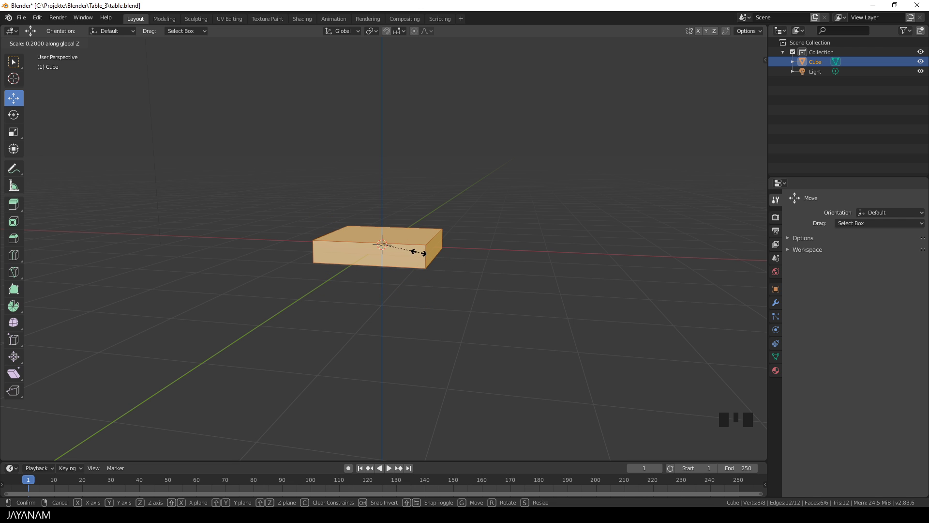
pyautogui.click(402, 248)
pyautogui.scroll(2, 541, 298)
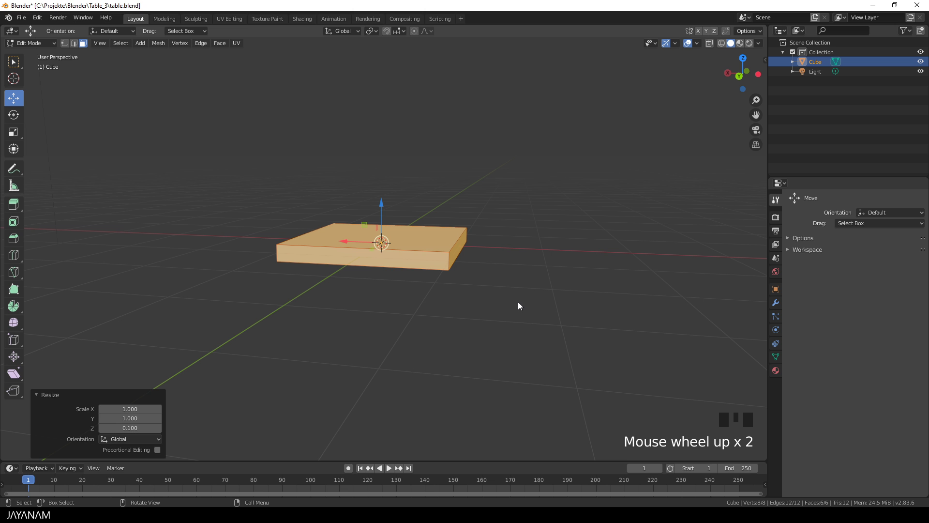
pyautogui.scroll(-2, 518, 300)
pyautogui.moveTo(479, 260); pyautogui.dragTo(495, 362, button='middle')
pyautogui.scroll(1, 542, 357)
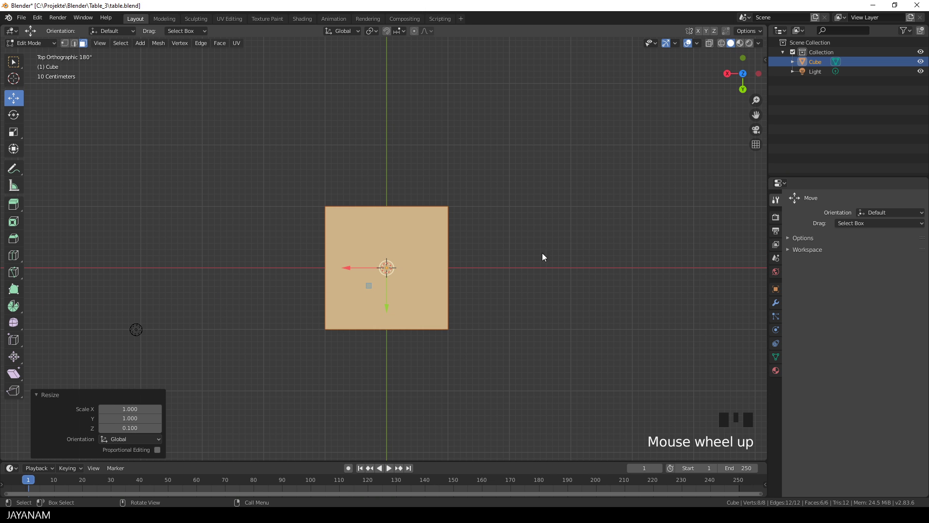
# Scale the slab by 2 along X so it is twice as long as it is wide
pyautogui.click(402, 30)
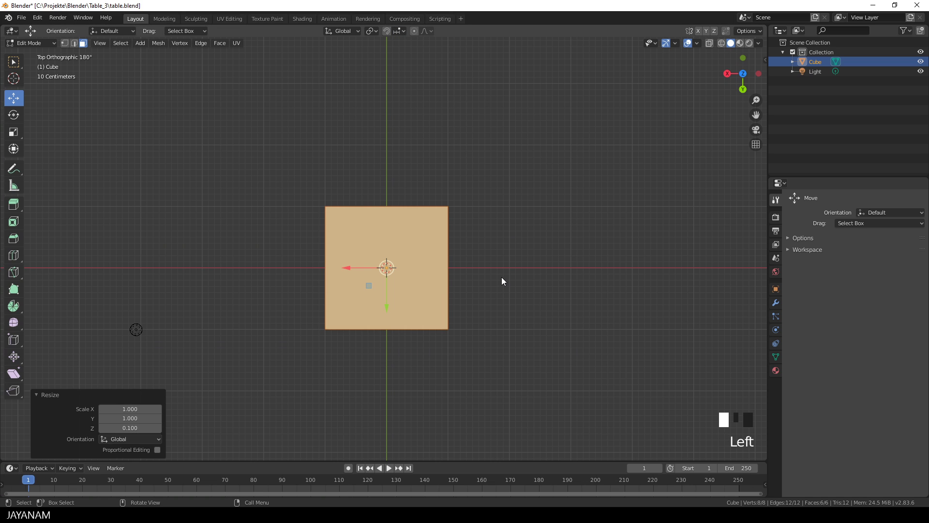
pyautogui.press('s')
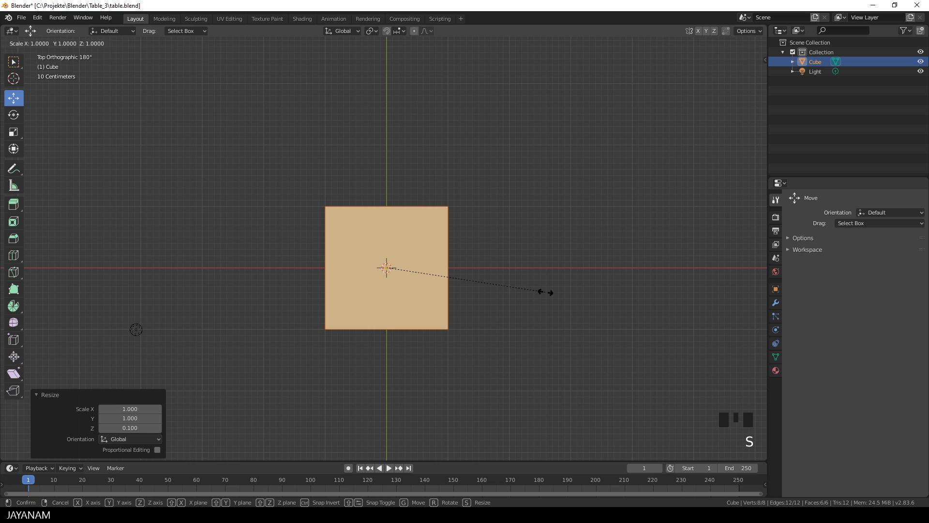
pyautogui.press('x')
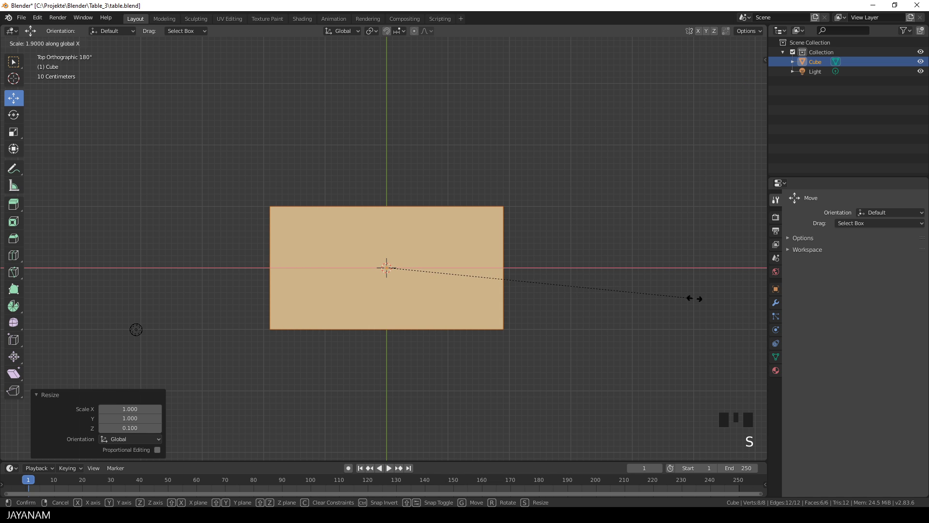
pyautogui.click(705, 299)
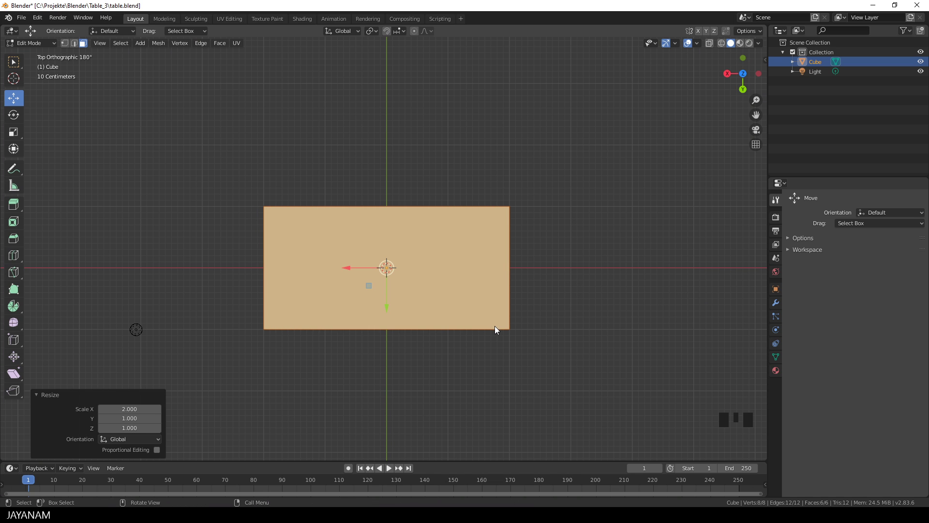
# Lower the slab's top face to thin it, then save as table.blend and leave Edit Mode
pyautogui.moveTo(495, 325); pyautogui.dragTo(516, 268, button='middle')
pyautogui.click(335, 276)
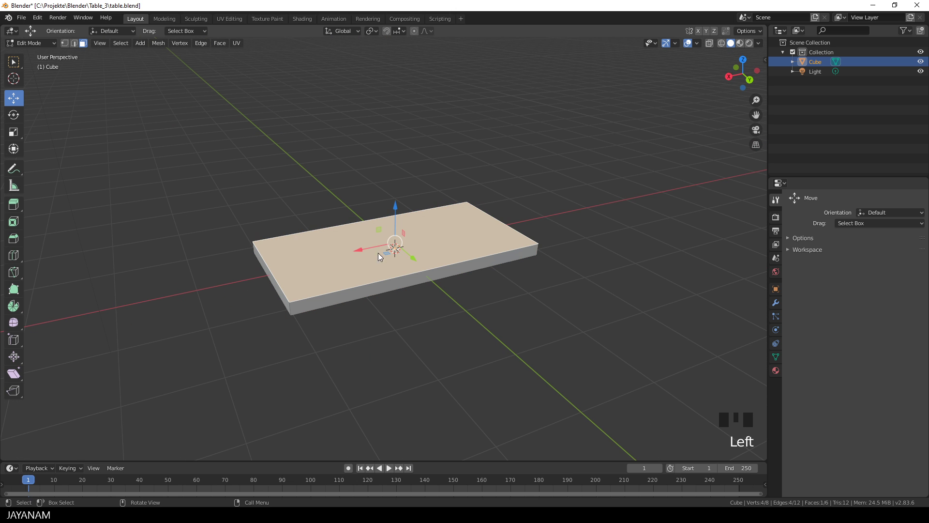
pyautogui.moveTo(395, 209); pyautogui.dragTo(395, 218)
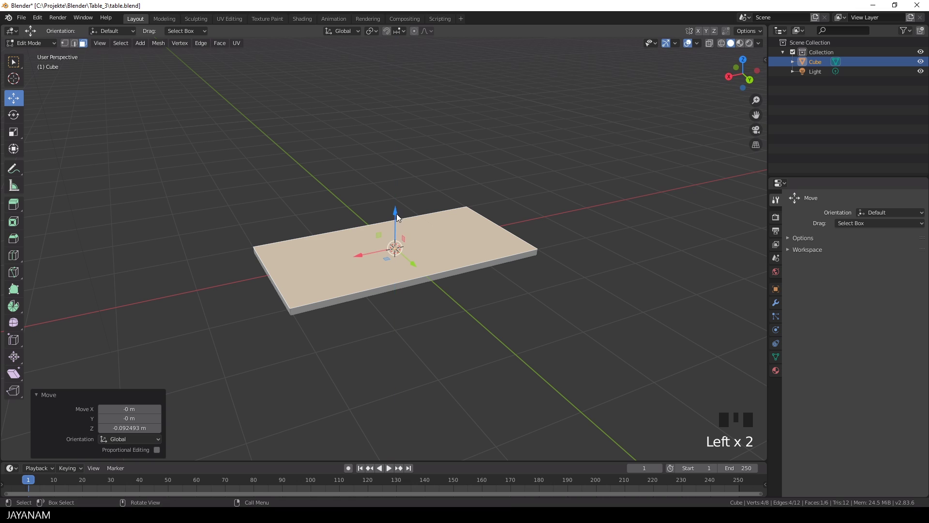
pyautogui.moveTo(477, 280)
pyautogui.mouseDown(button='middle')
pyautogui.moveTo(500, 245)
pyautogui.moveTo(477, 271)
pyautogui.mouseUp(button='middle')
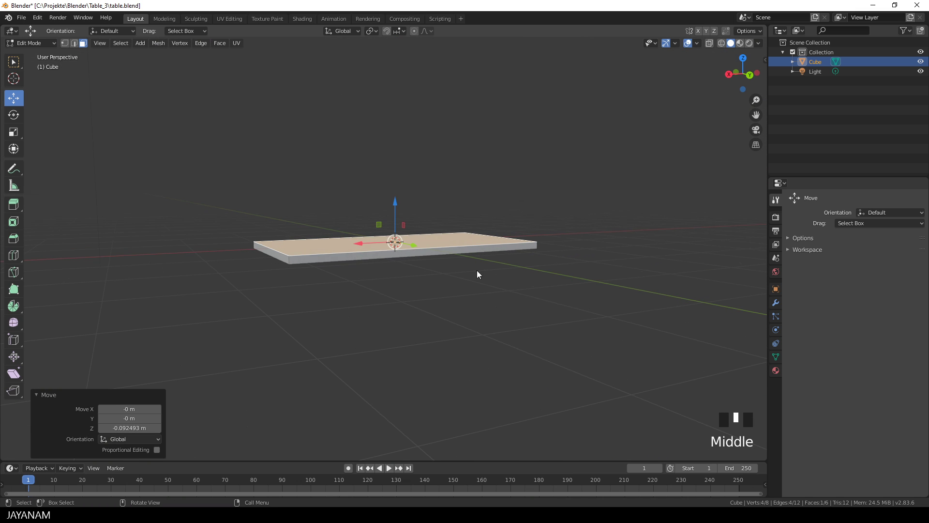
pyautogui.hotkey('ctrl', 's')
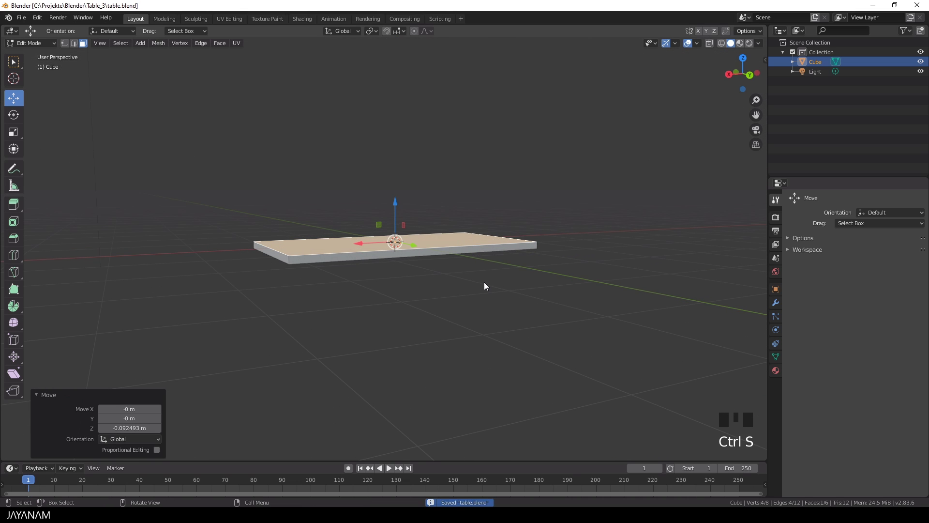
pyautogui.press('Tab')
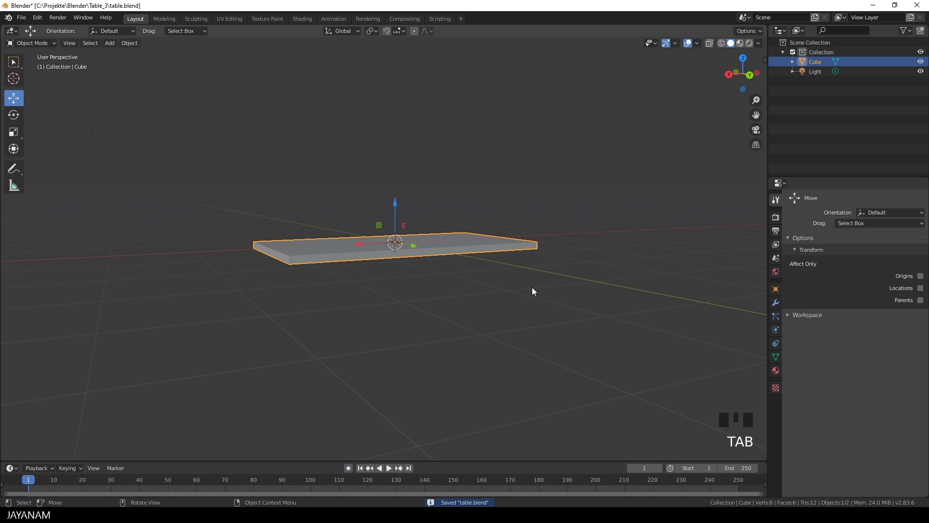
# Add a new cube and scale it down to 0.244 in Edit Mode
pyautogui.moveTo(532, 290); pyautogui.dragTo(653, 268, button='middle')
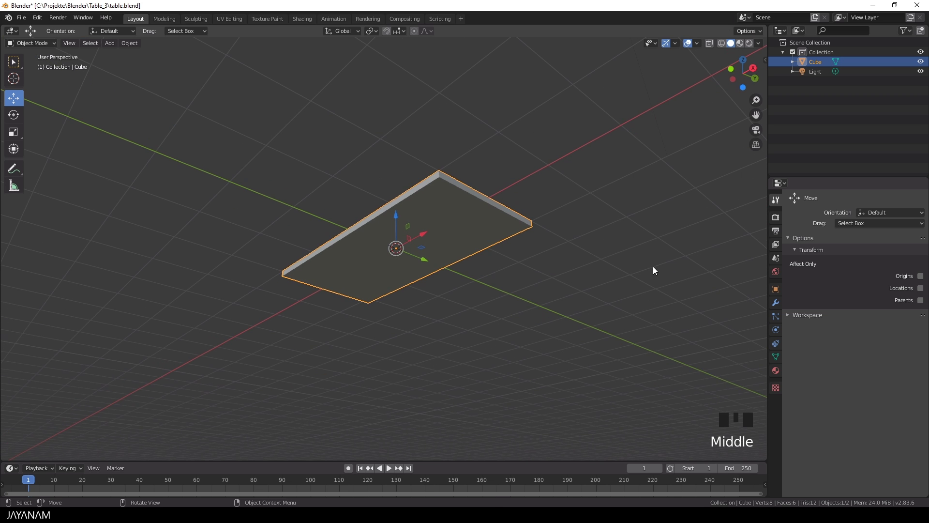
pyautogui.moveTo(597, 247); pyautogui.dragTo(576, 211, button='middle')
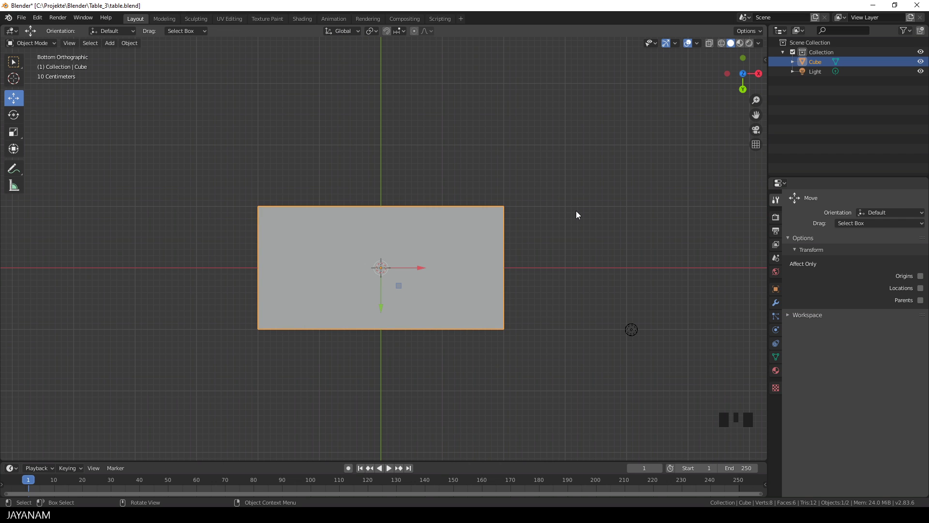
pyautogui.hotkey('shift', 'a')
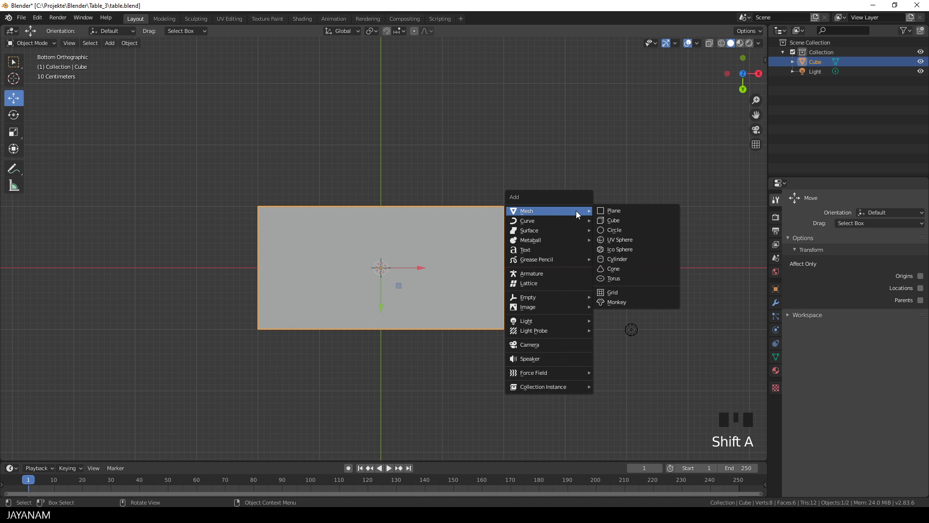
pyautogui.click(617, 221)
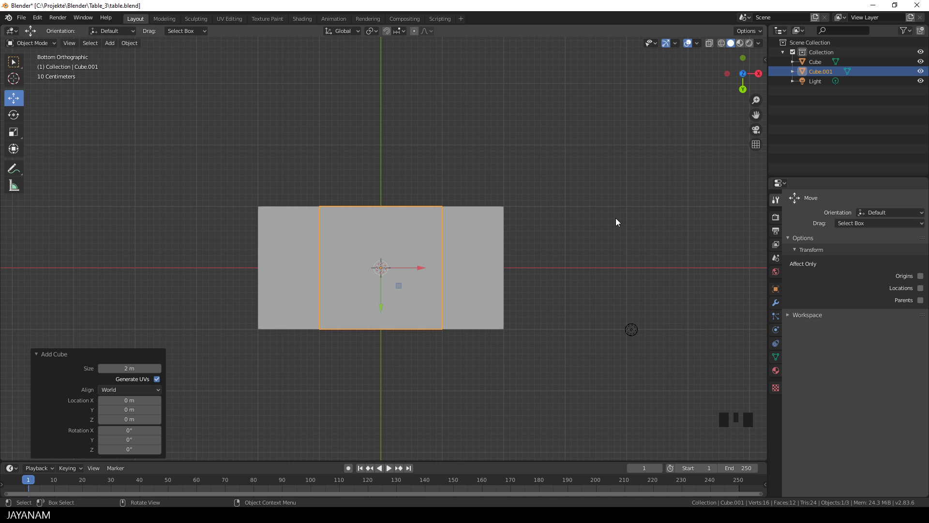
pyautogui.press('Tab')
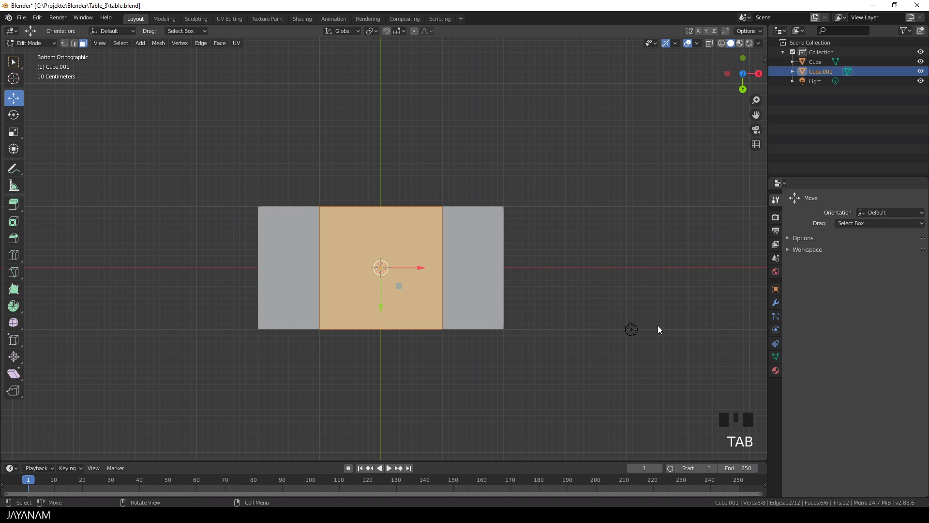
pyautogui.press('s')
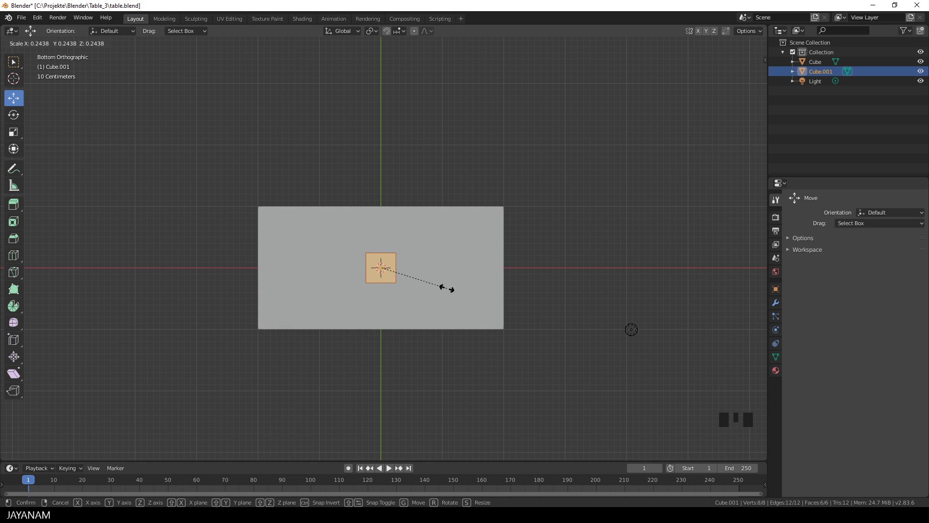
pyautogui.click(447, 287)
# Narrow the block to 0.24 along X and move it near the tabletop's right end and edge
pyautogui.press('s')
pyautogui.press('x')
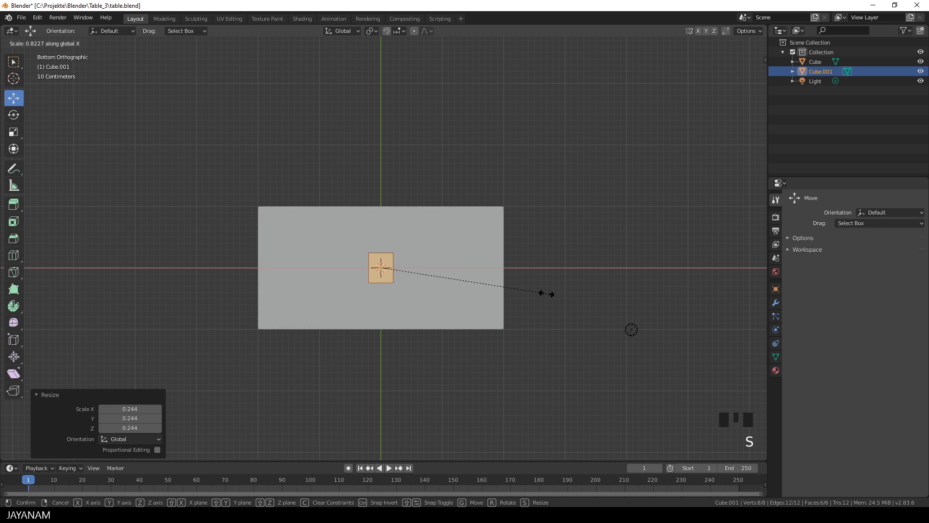
pyautogui.click(426, 277)
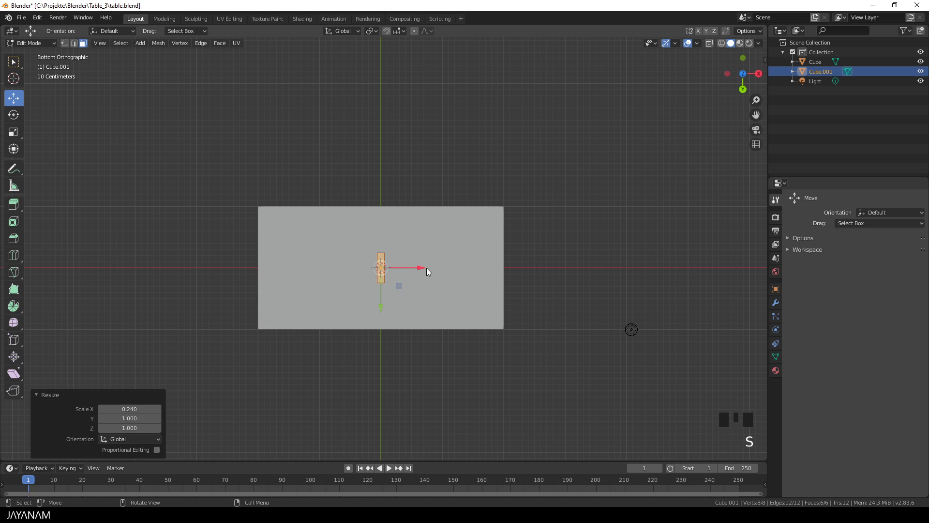
pyautogui.moveTo(419, 266); pyautogui.dragTo(529, 264)
pyautogui.moveTo(492, 309); pyautogui.dragTo(492, 266)
pyautogui.scroll(3, 554, 243)
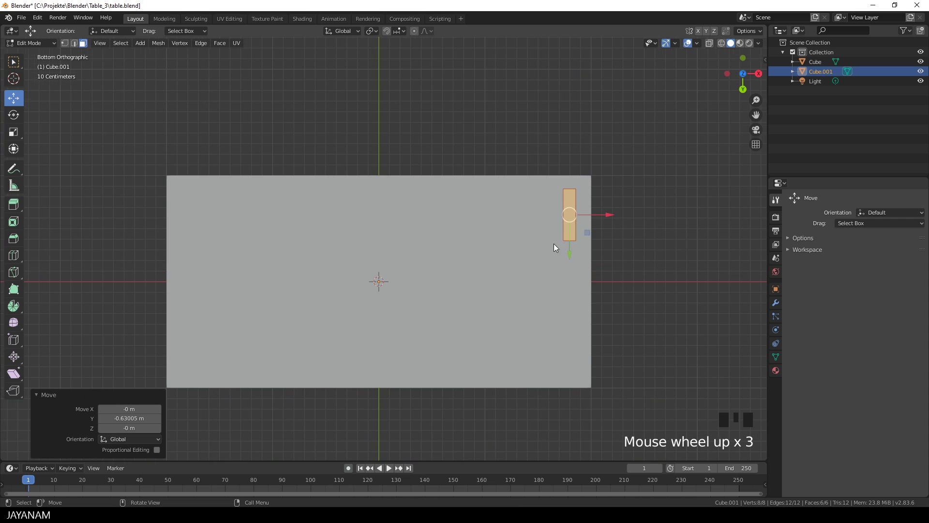
pyautogui.keyDown('shift'); pyautogui.moveTo(608, 248); pyautogui.dragTo(515, 294, button='middle'); pyautogui.keyUp('shift')
pyautogui.scroll(2, 564, 269)
pyautogui.moveTo(564, 270); pyautogui.dragTo(569, 267)
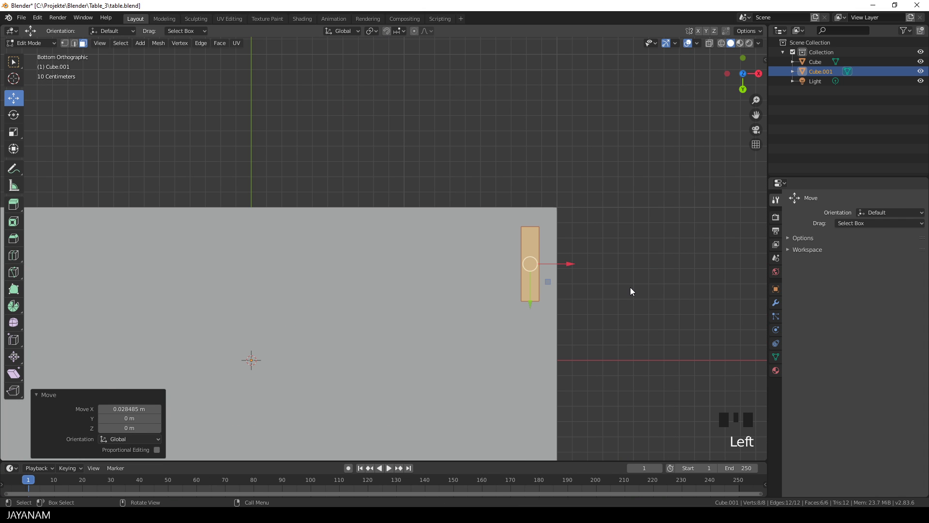
# Select the block's top face from a perspective view
pyautogui.scroll(-5, 630, 288)
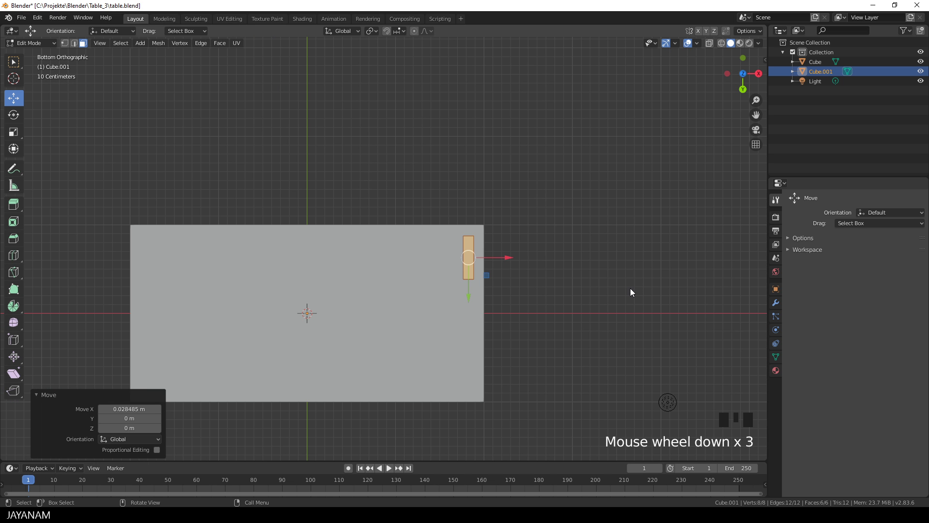
pyautogui.moveTo(592, 239); pyautogui.dragTo(477, 332, button='middle')
pyautogui.scroll(2, 478, 332)
pyautogui.scroll(2, 477, 333)
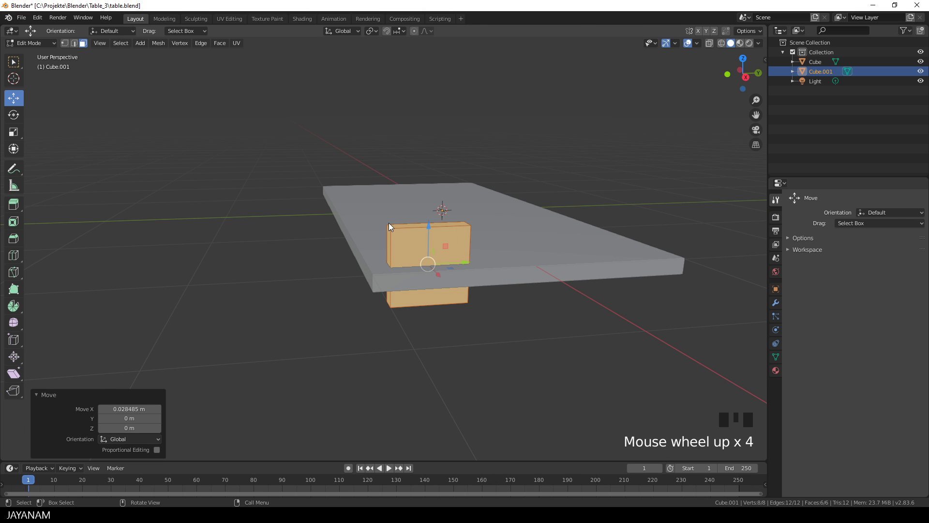
pyautogui.click(404, 226)
# Enable edge snapping and lower the block's top face onto the tabletop
pyautogui.moveTo(407, 229); pyautogui.dragTo(448, 244, button='middle')
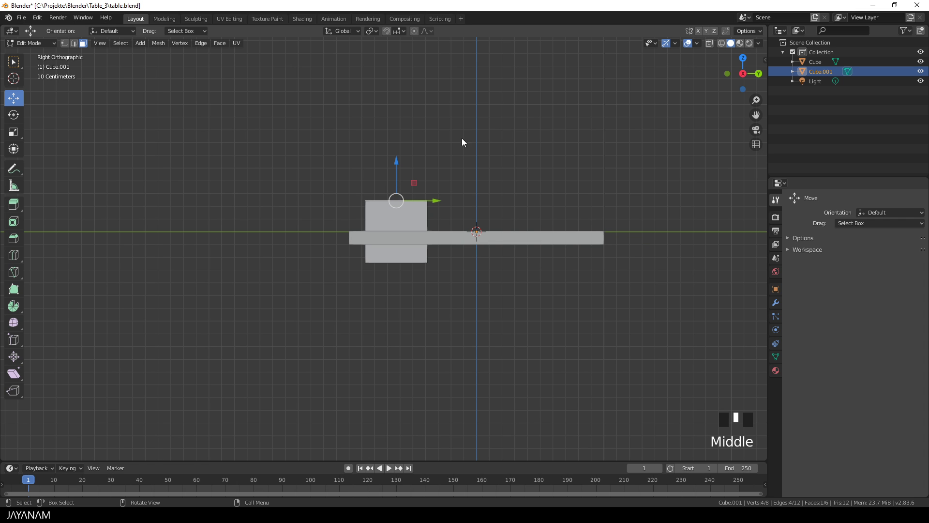
pyautogui.click(403, 31)
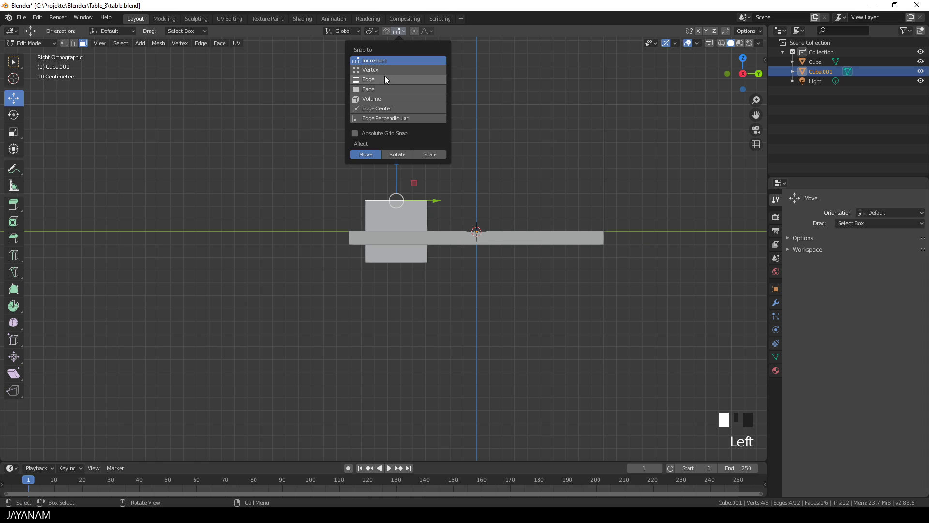
pyautogui.click(373, 81)
pyautogui.scroll(2, 503, 191)
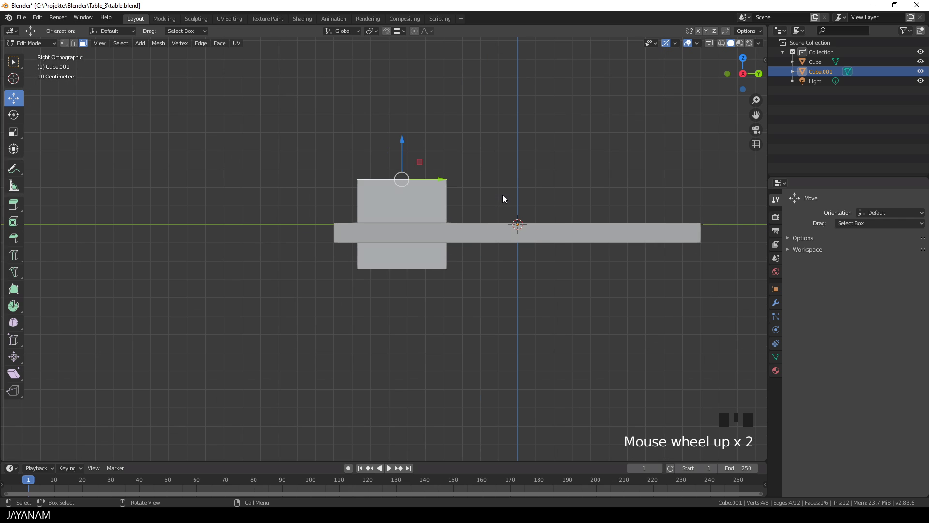
pyautogui.keyDown('ctrl'); pyautogui.moveTo(403, 145); pyautogui.dragTo(458, 241); pyautogui.keyUp('ctrl')
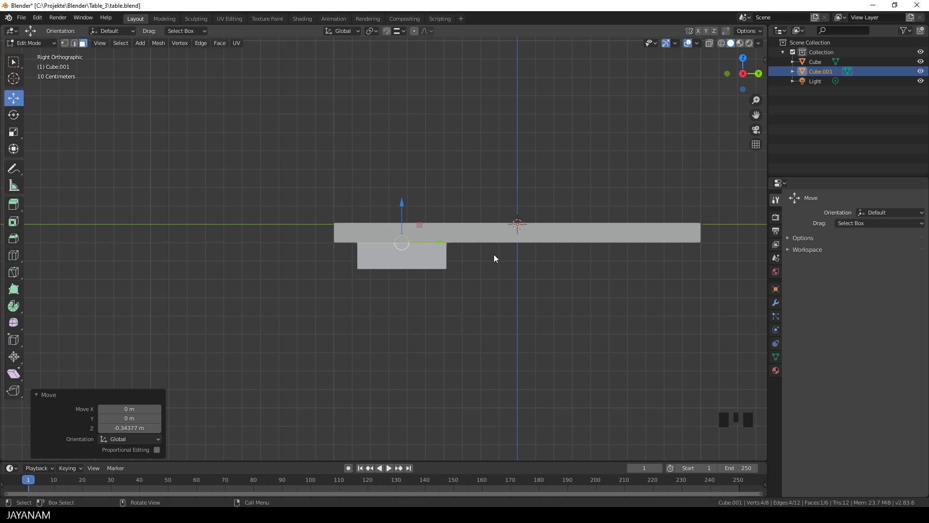
# Pull the block's bottom face down into a tall leg, lowering it by -0.015243 m on Z
pyautogui.moveTo(448, 280); pyautogui.dragTo(531, 230, button='middle')
pyautogui.click(432, 205)
pyautogui.scroll(-3, 523, 251)
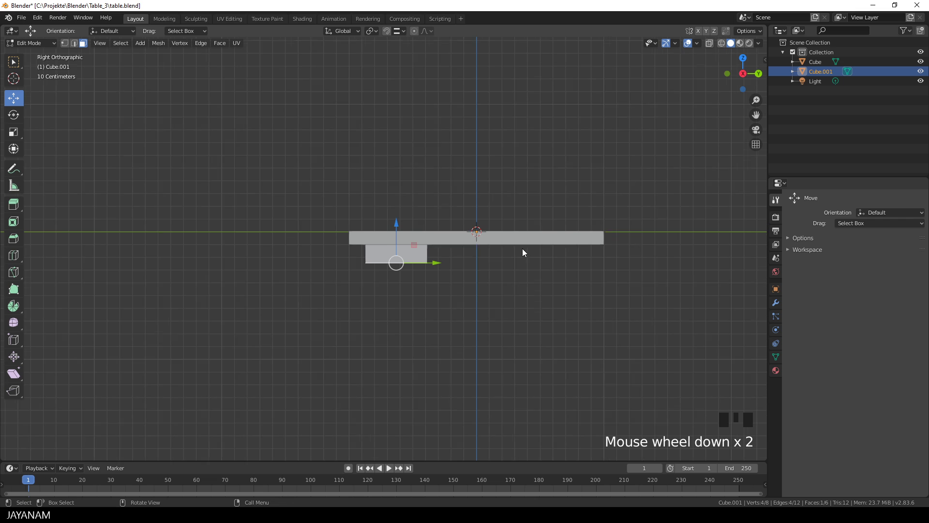
pyautogui.moveTo(407, 228); pyautogui.dragTo(395, 312)
pyautogui.moveTo(395, 311); pyautogui.dragTo(434, 328, button='middle')
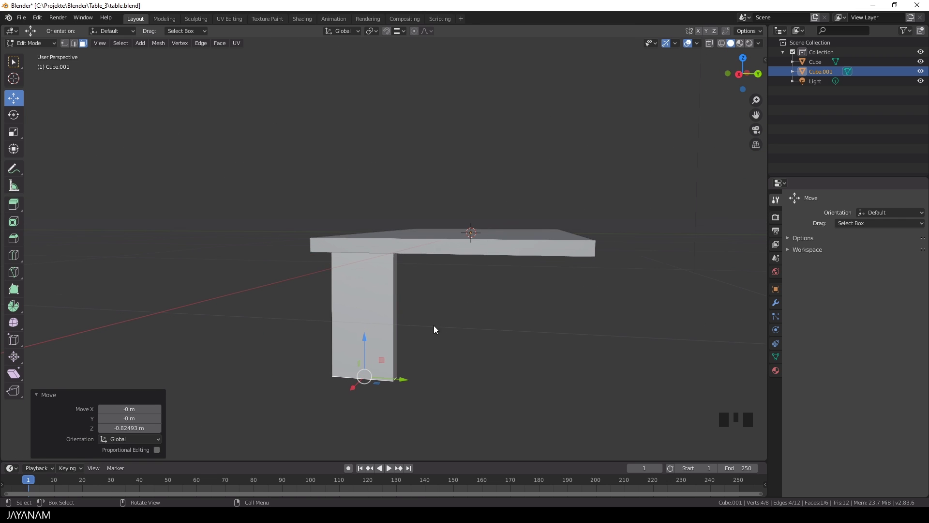
pyautogui.moveTo(365, 345); pyautogui.dragTo(550, 363)
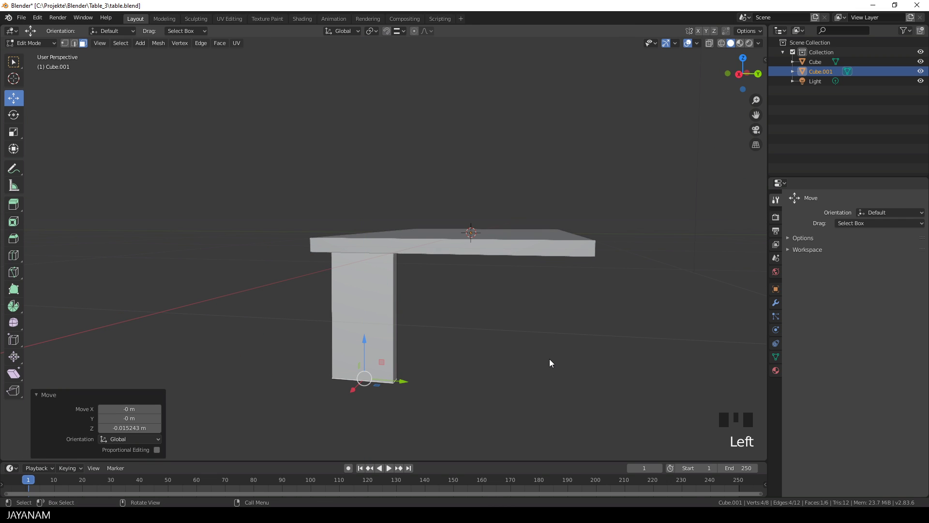
pyautogui.scroll(-2, 550, 360)
pyautogui.moveTo(561, 344); pyautogui.dragTo(510, 347, button='middle')
# Add a Mirror modifier on X to the leg and apply it
pyautogui.press('Tab')
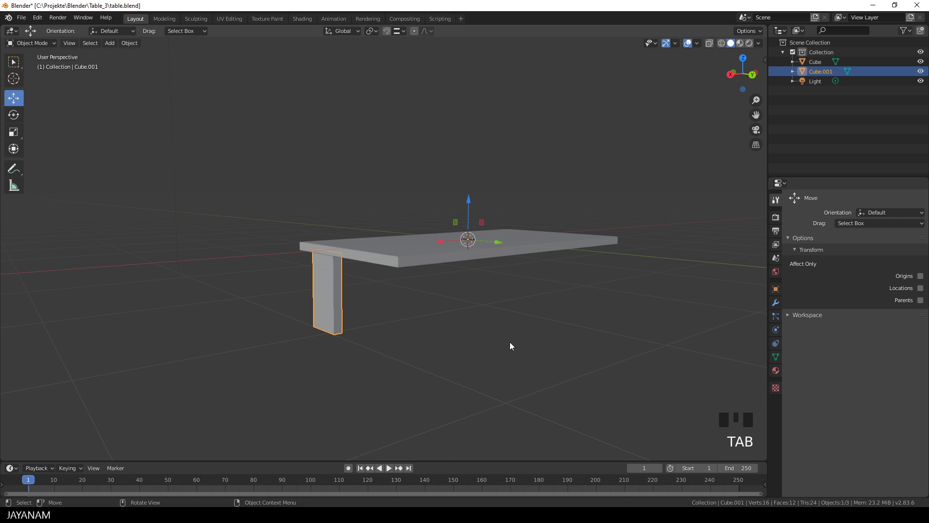
pyautogui.click(776, 302)
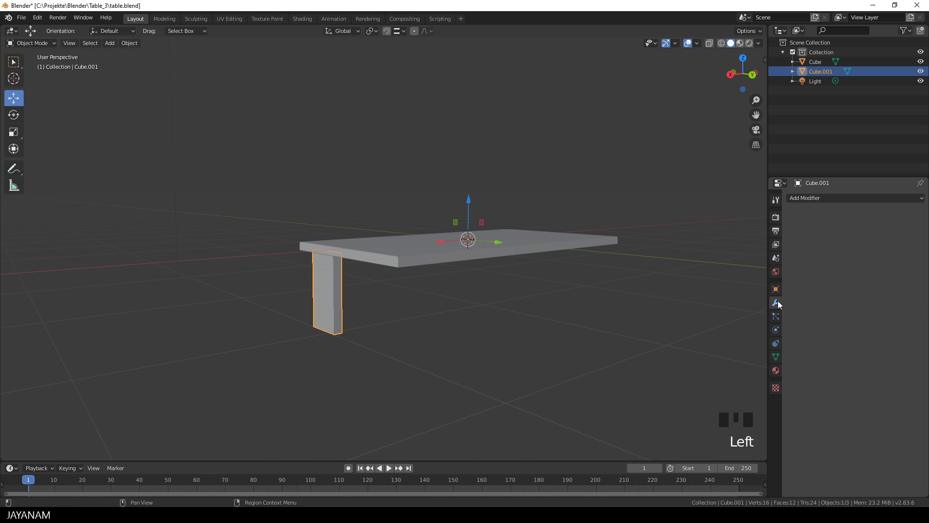
pyautogui.click(822, 198)
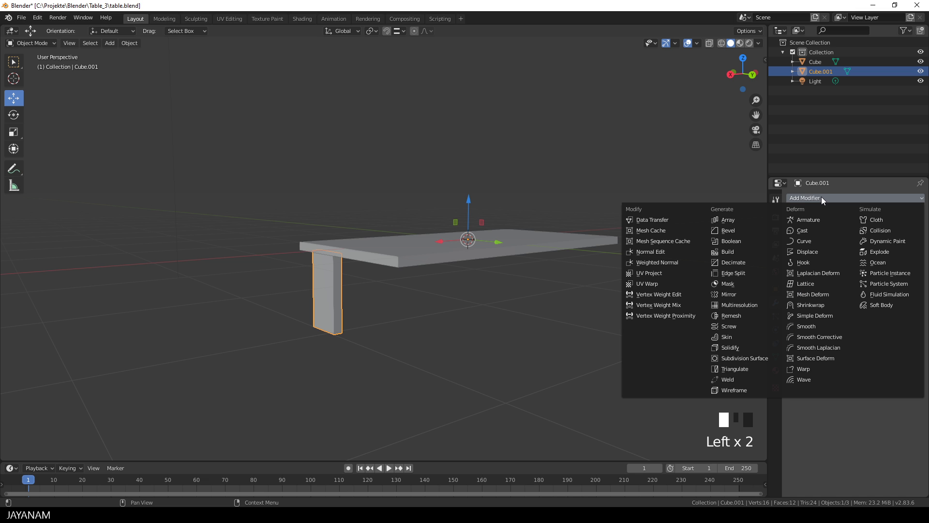
pyautogui.click(742, 296)
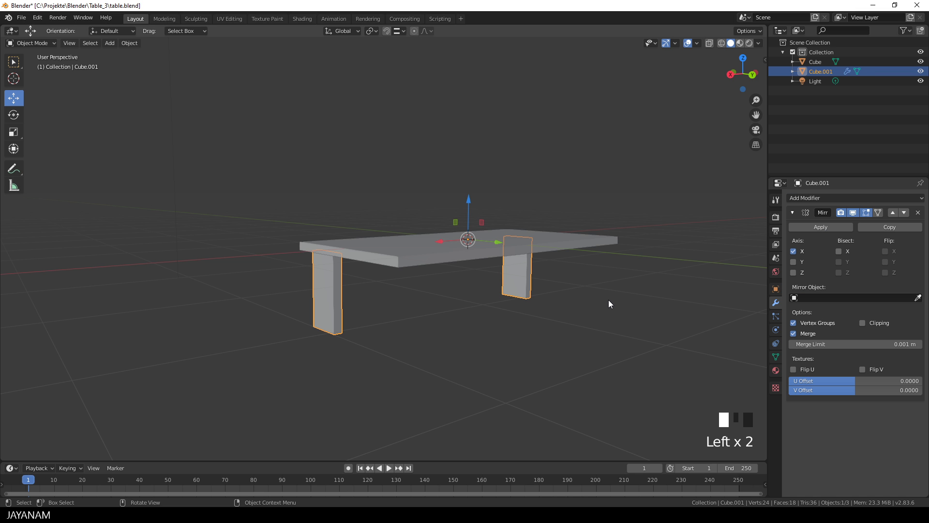
pyautogui.scroll(-3, 611, 303)
pyautogui.moveTo(633, 300)
pyautogui.mouseDown(button='middle')
pyautogui.moveTo(521, 292)
pyautogui.moveTo(629, 298)
pyautogui.mouseUp(button='middle')
pyautogui.scroll(3, 629, 298)
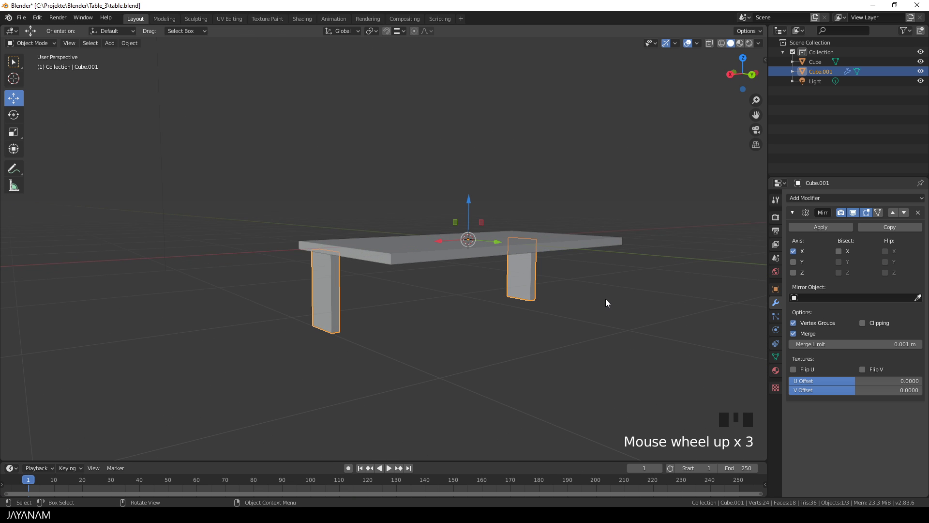
pyautogui.click(804, 228)
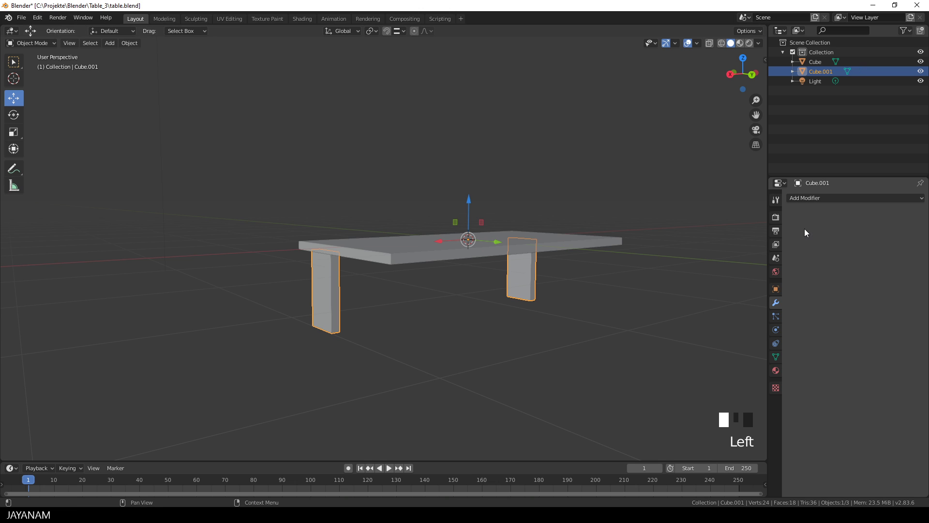
# Join both legs and the tabletop into a single Cube object with Ctrl+J
pyautogui.keyDown('shift'); pyautogui.click(414, 259); pyautogui.keyUp('shift')
pyautogui.hotkey('ctrl', 'j')
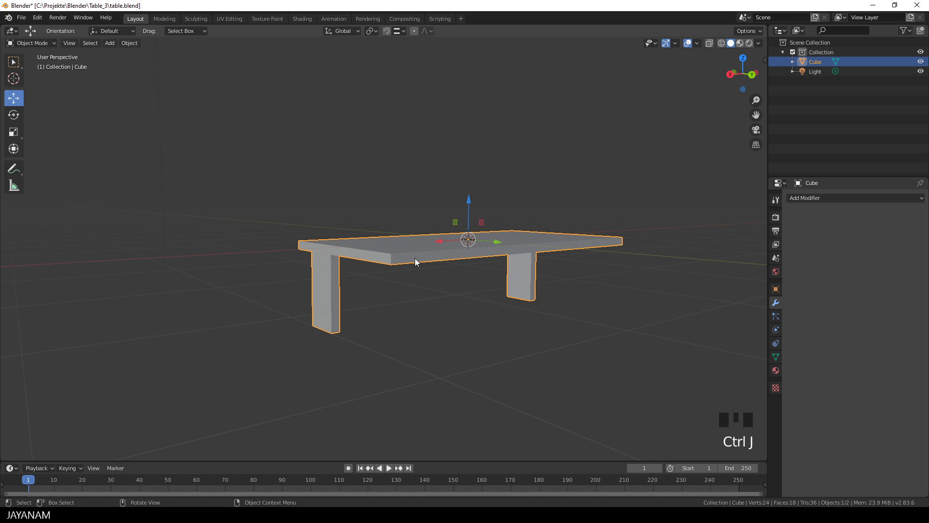
pyautogui.moveTo(415, 261); pyautogui.dragTo(434, 263, button='middle')
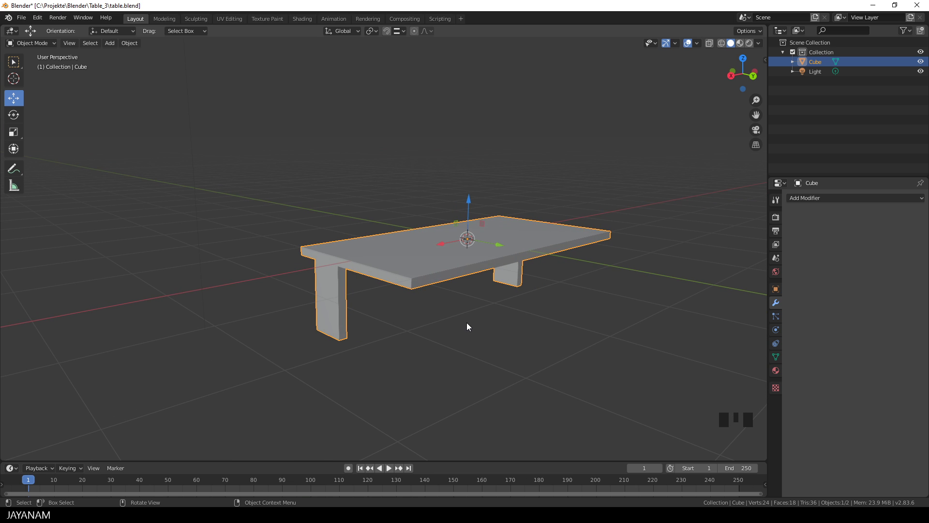
pyautogui.moveTo(468, 323)
pyautogui.mouseDown(button='middle')
pyautogui.moveTo(486, 321)
pyautogui.moveTo(471, 335)
pyautogui.mouseUp(button='middle')
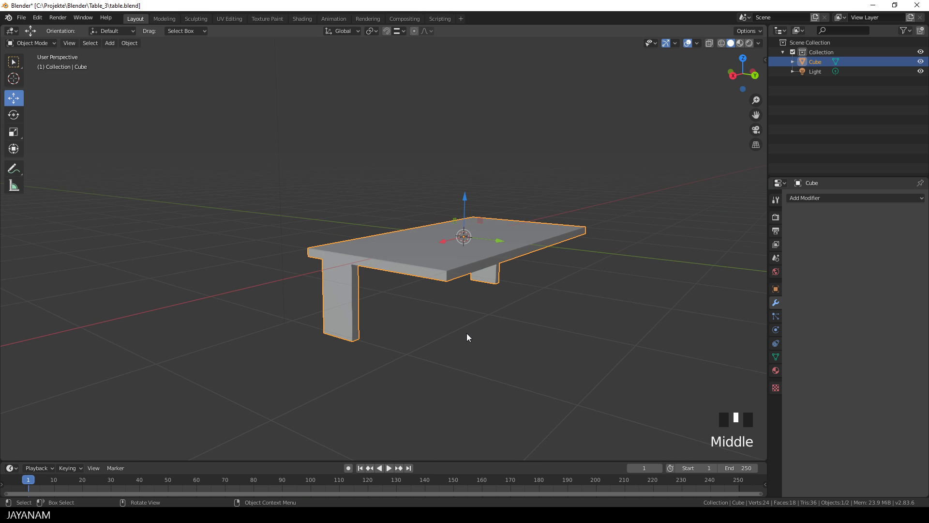
# In Edit Mode, select all the side faces of one leg
pyautogui.press('Tab')
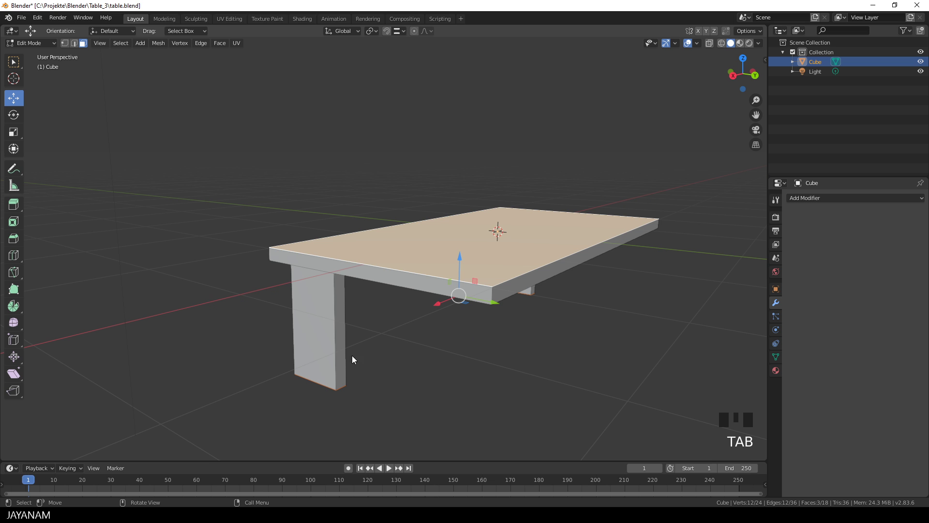
pyautogui.click(312, 350)
pyautogui.keyDown('shift'); pyautogui.click(344, 361); pyautogui.keyUp('shift')
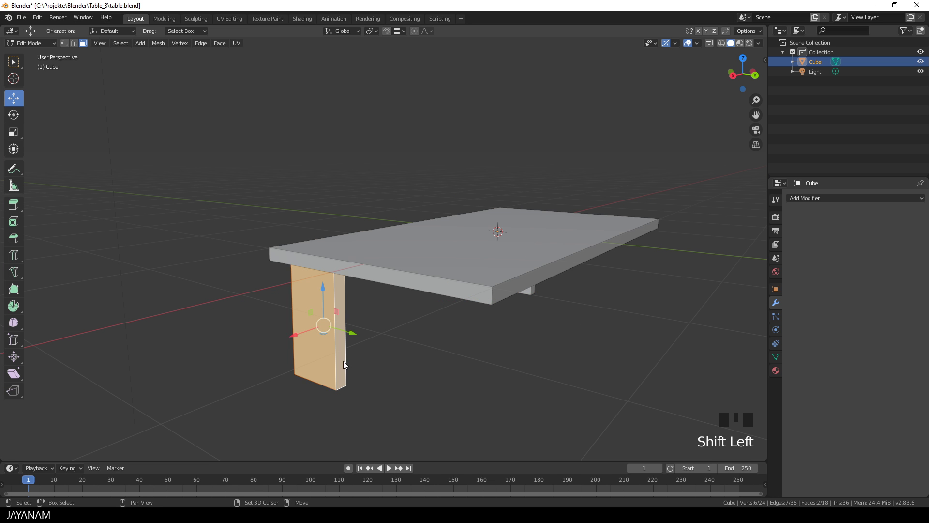
pyautogui.moveTo(344, 361); pyautogui.dragTo(469, 403, button='middle')
pyautogui.scroll(2, 469, 403)
pyautogui.keyDown('shift'); pyautogui.click(477, 429); pyautogui.keyUp('shift')
pyautogui.keyDown('shift'); pyautogui.click(480, 437); pyautogui.keyUp('shift')
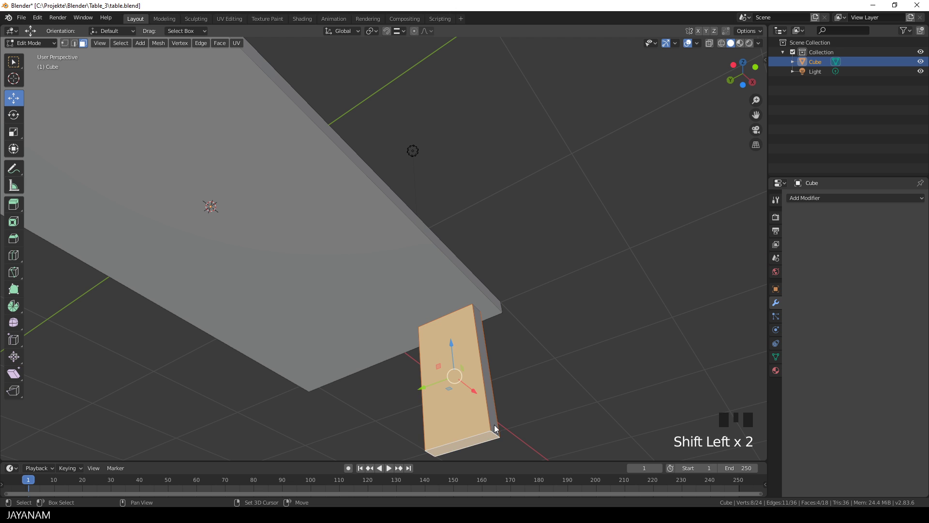
pyautogui.keyDown('shift'); pyautogui.click(493, 416); pyautogui.keyUp('shift')
pyautogui.scroll(-2, 637, 296)
pyautogui.moveTo(637, 296); pyautogui.dragTo(605, 360, button='middle')
# Duplicate the leg faces in place and enlarge the copy to 1.056
pyautogui.hotkey('shift', 'd')
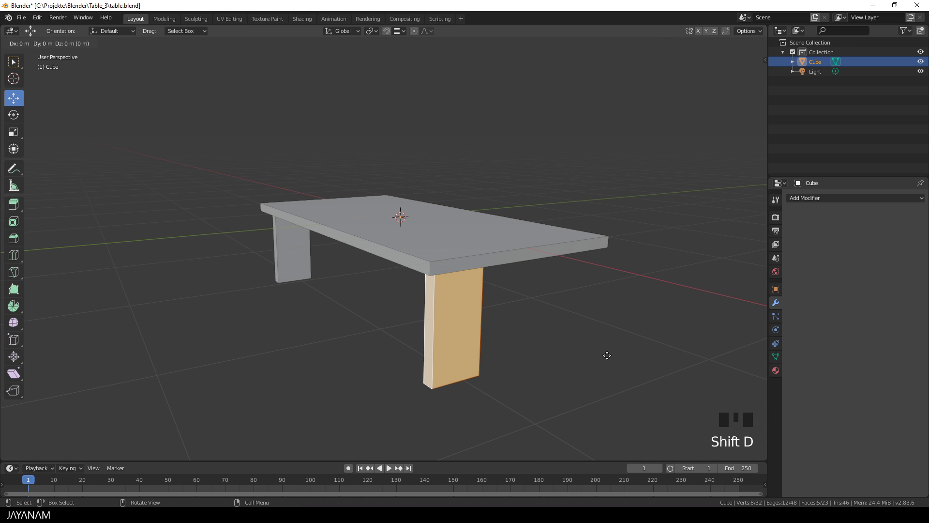
pyautogui.rightClick(607, 356)
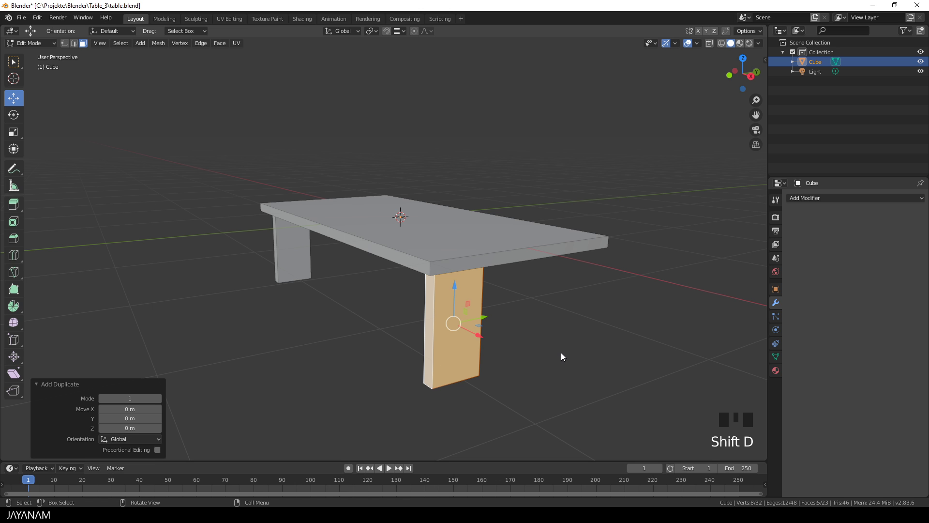
pyautogui.press('s')
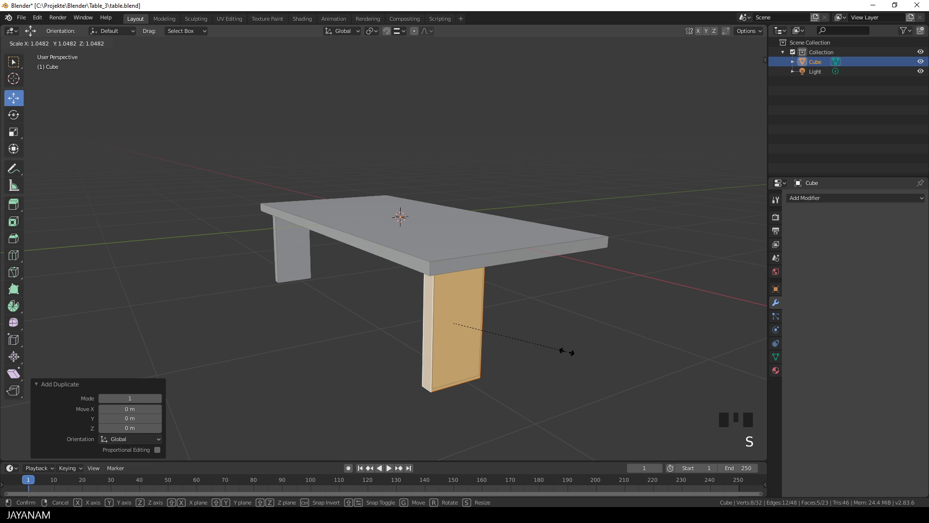
pyautogui.click(568, 350)
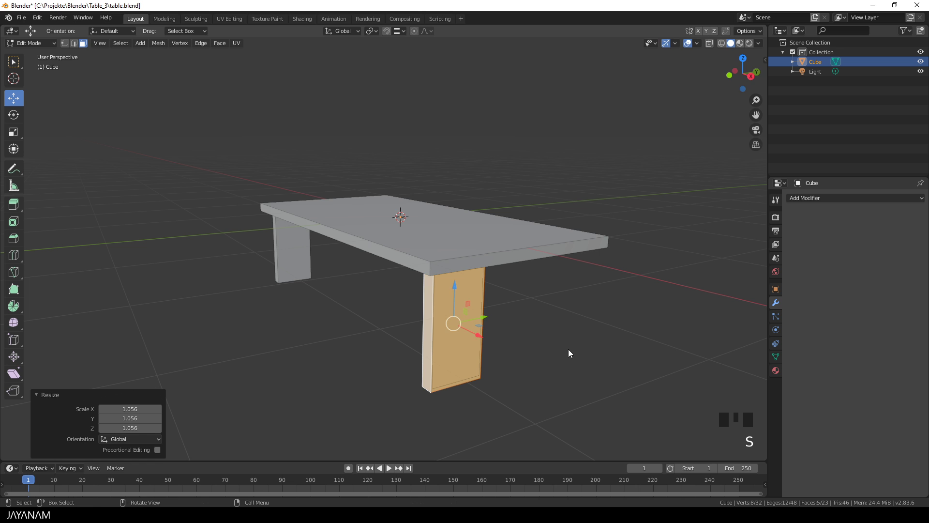
pyautogui.moveTo(568, 350); pyautogui.dragTo(496, 306, button='middle')
pyautogui.scroll(3, 424, 323)
pyautogui.scroll(2, 412, 295)
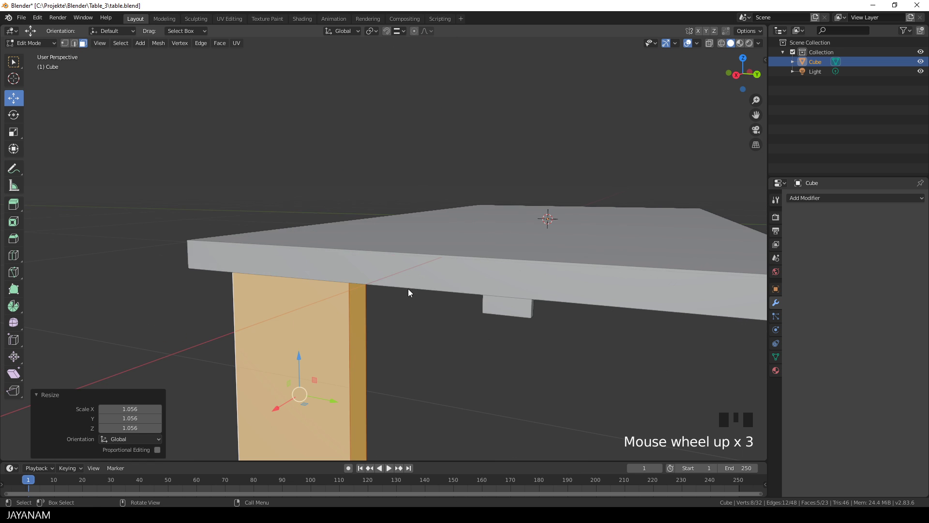
pyautogui.moveTo(408, 288); pyautogui.dragTo(411, 264, button='middle')
# Move the duplicated section down to -0.18765 m on Z and return to Object Mode
pyautogui.moveTo(312, 280); pyautogui.dragTo(321, 339)
pyautogui.moveTo(395, 320); pyautogui.dragTo(459, 269, button='middle')
pyautogui.moveTo(328, 324); pyautogui.dragTo(486, 303, button='middle')
pyautogui.moveTo(572, 362); pyautogui.dragTo(493, 358, button='middle')
pyautogui.scroll(-5, 540, 358)
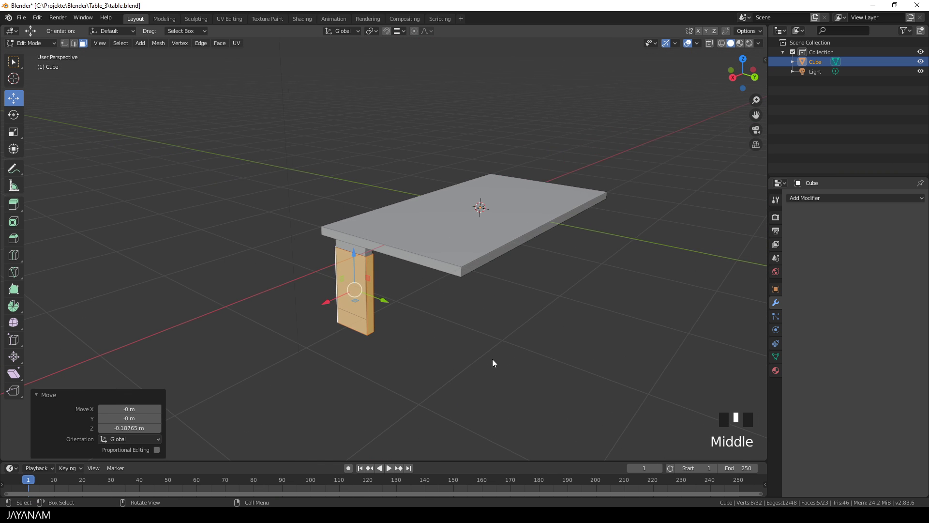
pyautogui.scroll(1, 492, 360)
pyautogui.press('Tab')
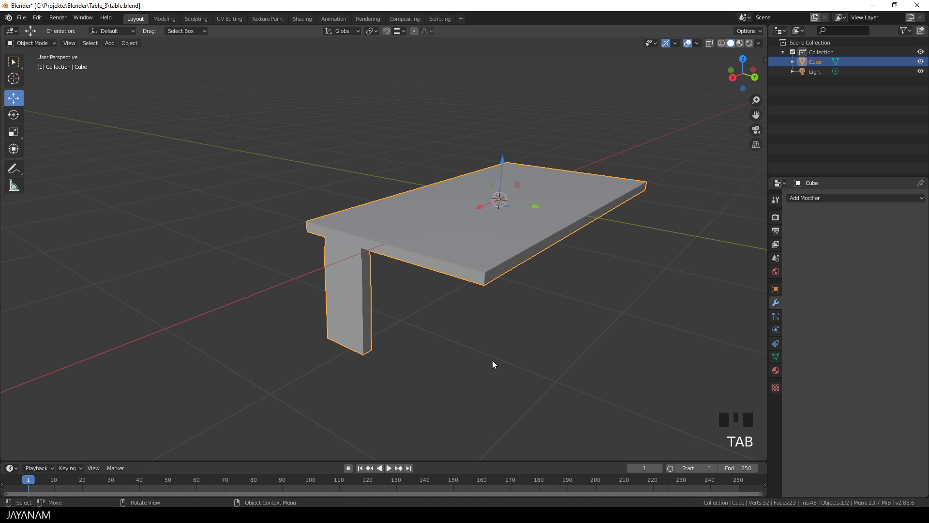
pyautogui.click(355, 328)
# Separate the selected lower leg faces into a new object
pyautogui.press('Tab')
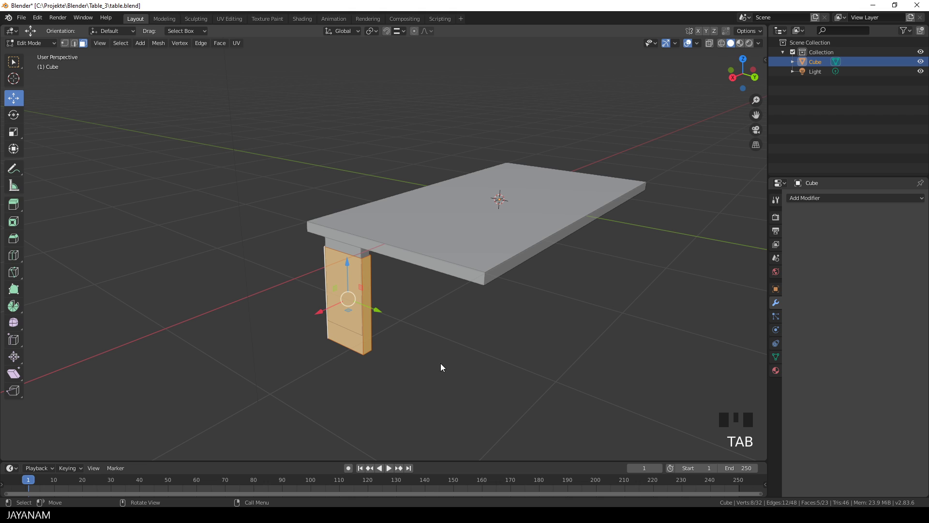
pyautogui.press('p')
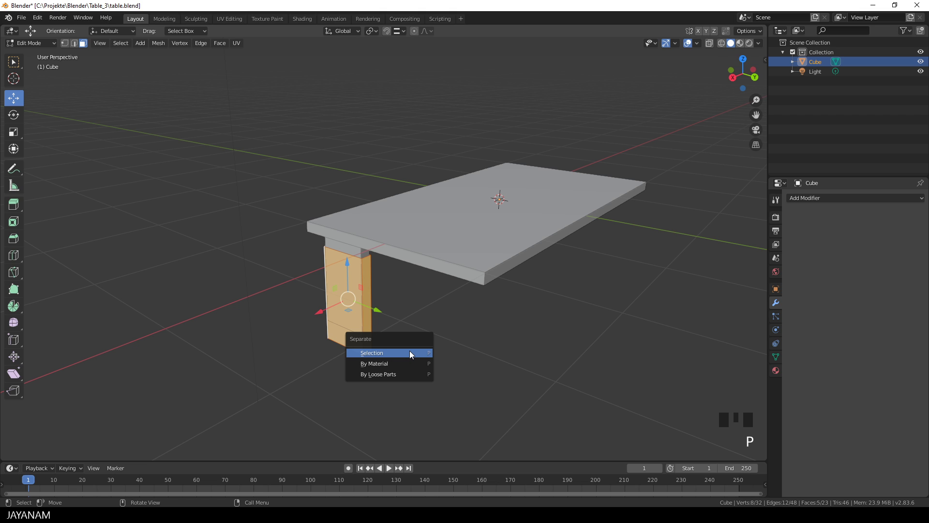
pyautogui.click(411, 354)
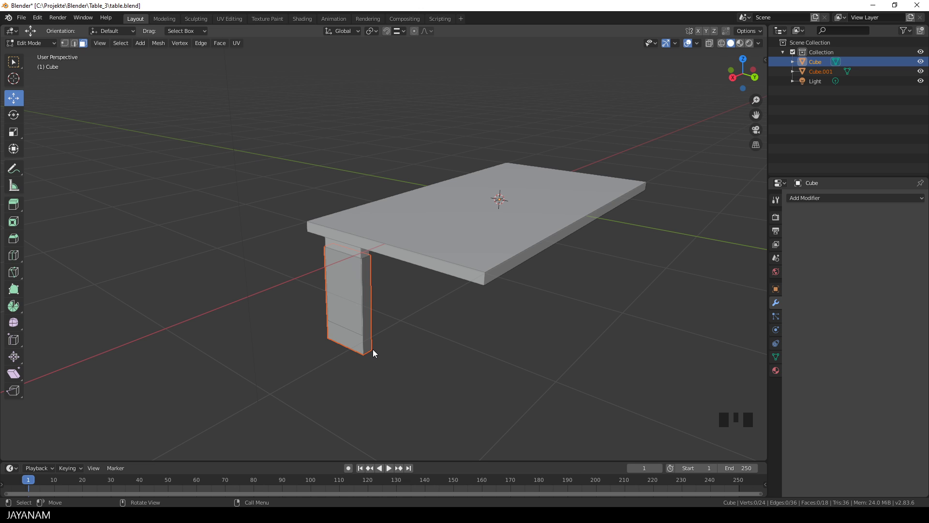
pyautogui.press('Tab')
# Give the new Cube.001 a Mirror modifier and collapse its panel
pyautogui.click(361, 348)
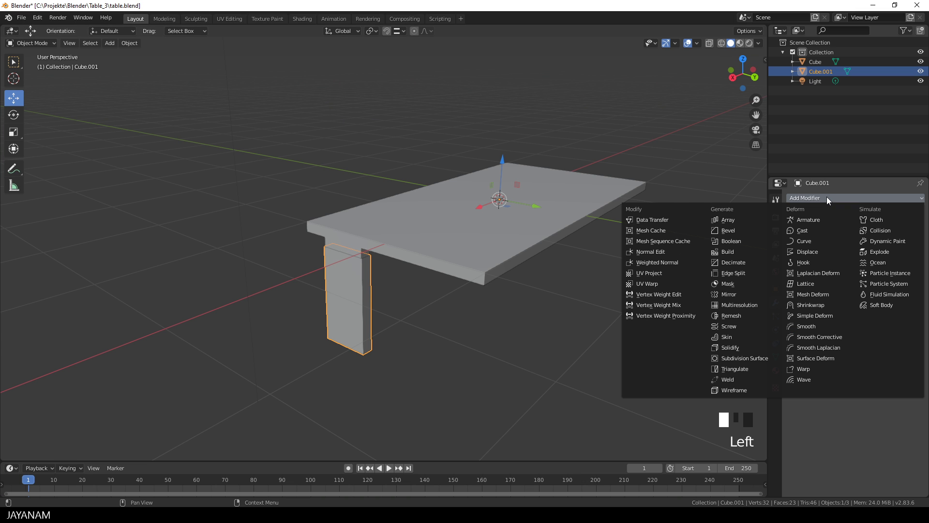
pyautogui.click(747, 293)
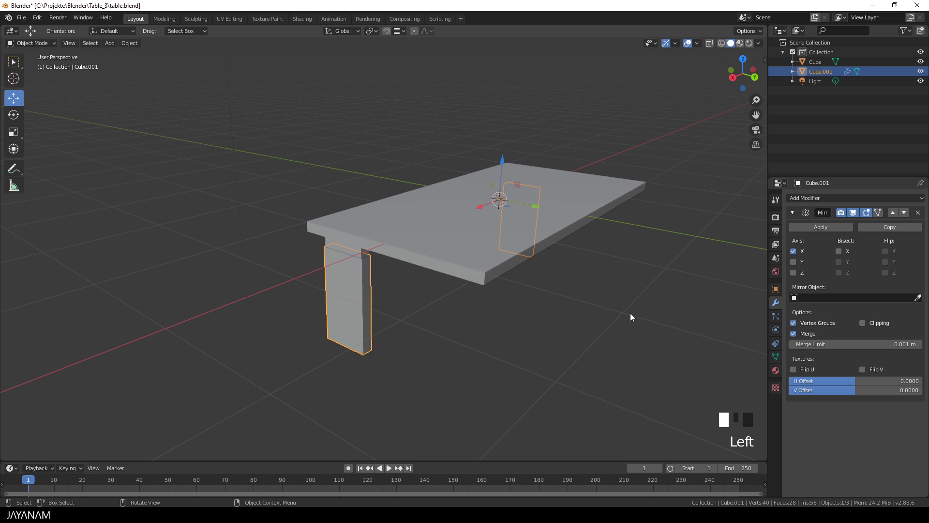
pyautogui.moveTo(630, 312); pyautogui.dragTo(585, 311, button='middle')
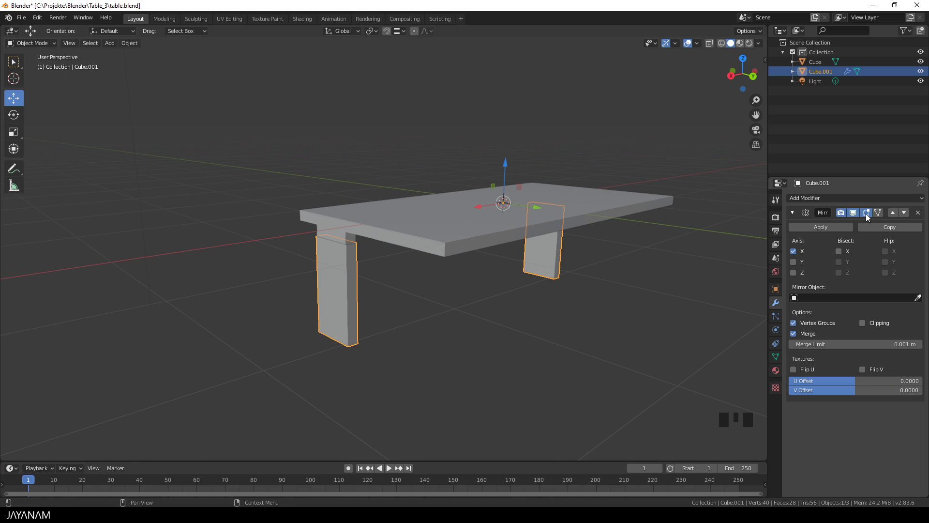
pyautogui.click(793, 214)
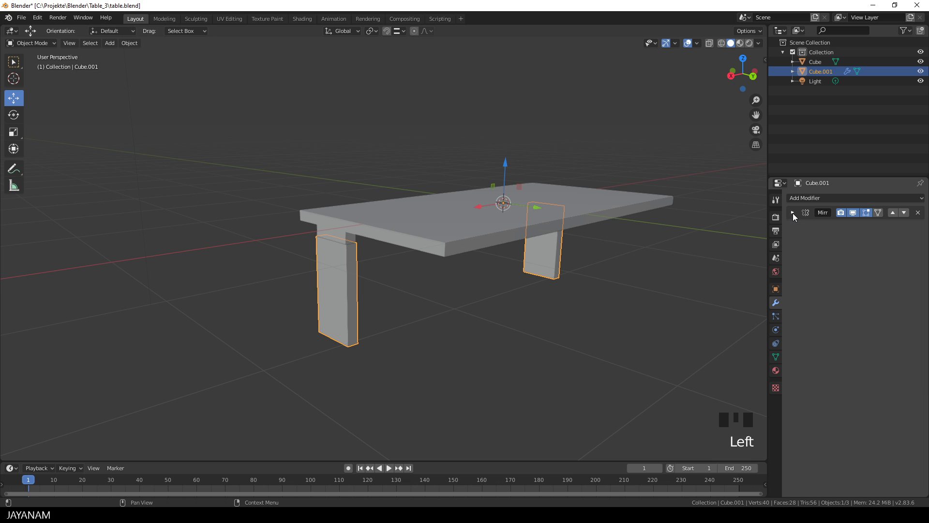
# Add a Solidify modifier with Even Thickness and -0.01 m thickness to the lower legs
pyautogui.click(816, 198)
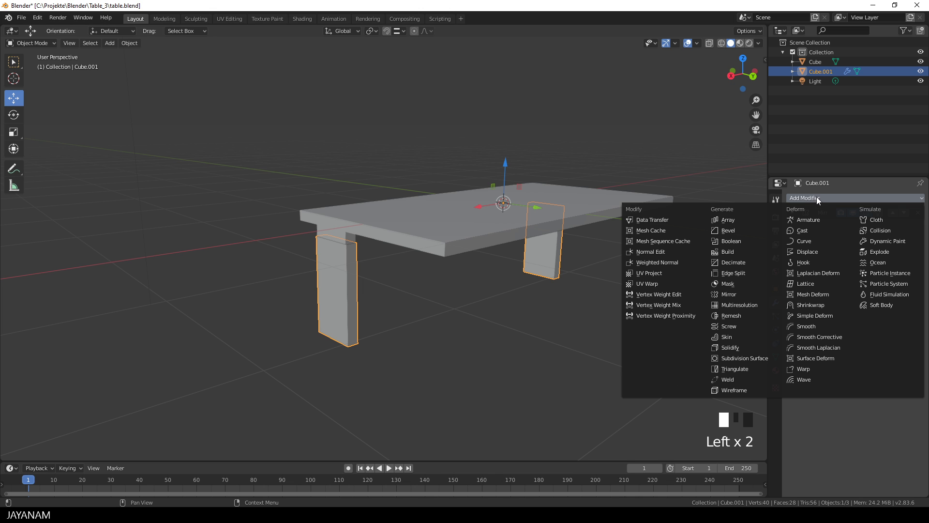
pyautogui.click(754, 347)
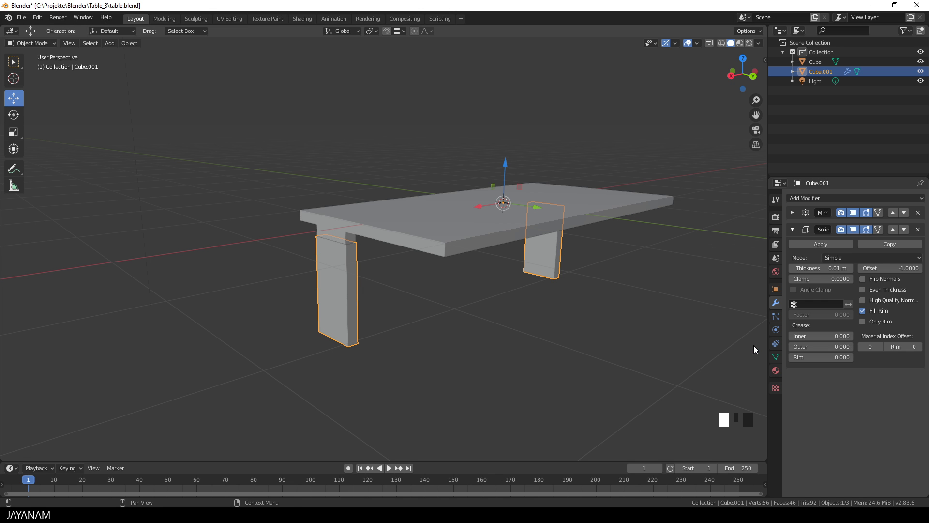
pyautogui.click(863, 289)
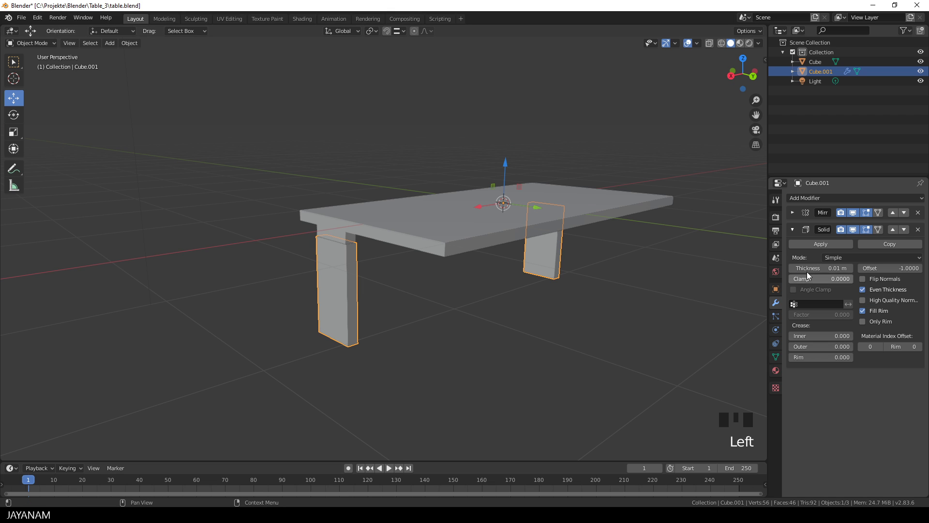
pyautogui.click(794, 269)
pyautogui.click(794, 269)
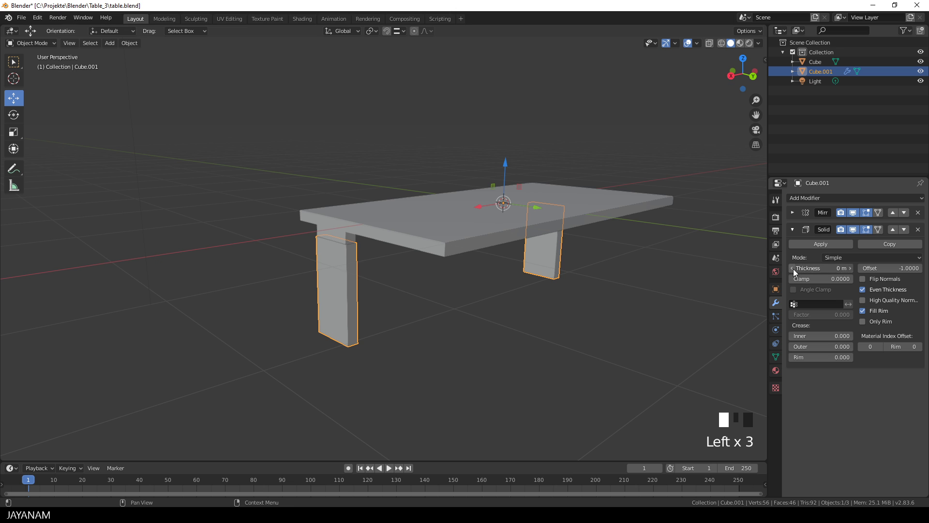
pyautogui.moveTo(573, 283); pyautogui.dragTo(582, 285, button='middle')
pyautogui.scroll(3, 527, 319)
pyautogui.scroll(2, 527, 320)
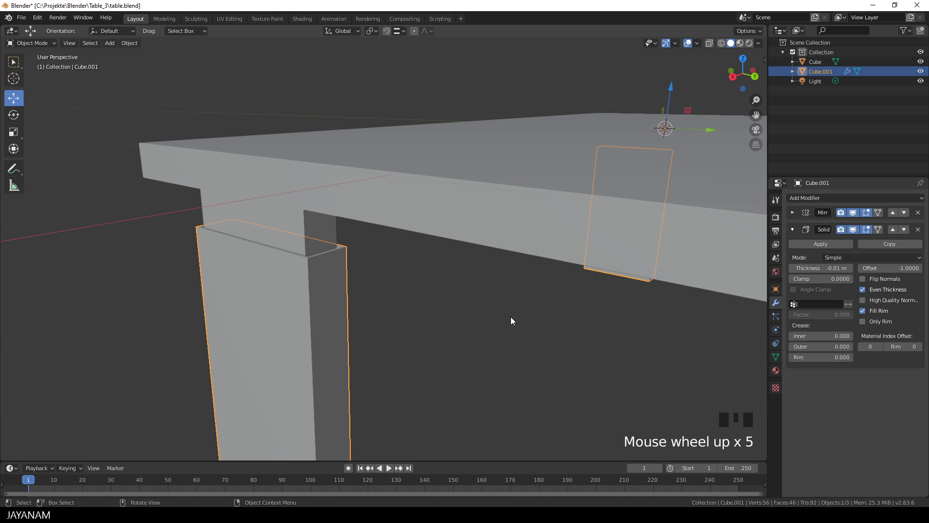
pyautogui.moveTo(510, 316); pyautogui.dragTo(530, 323, button='middle')
pyautogui.scroll(2, 531, 323)
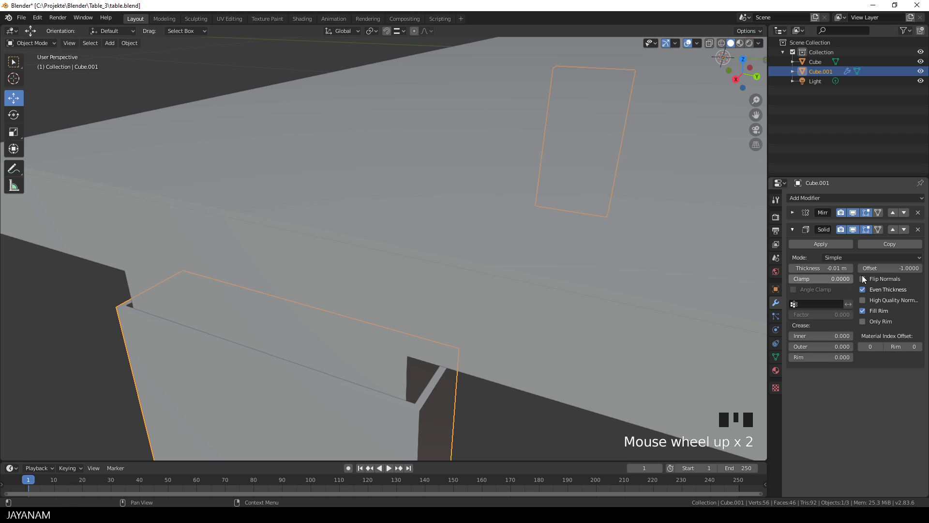
# Change the Solidify thickness to -0.015 m, then to -0.02 m
pyautogui.click(817, 269)
pyautogui.click(802, 268)
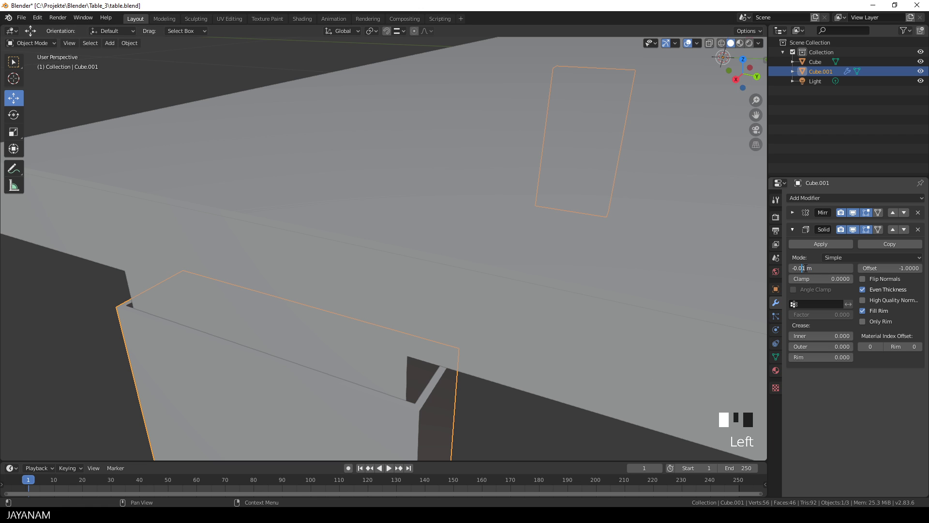
pyautogui.write('5')
pyautogui.press('Return')
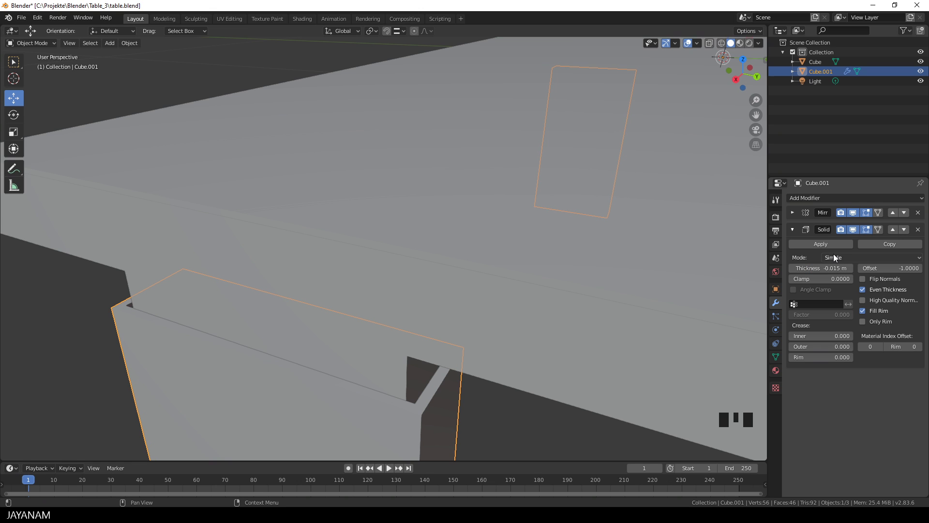
pyautogui.click(799, 268)
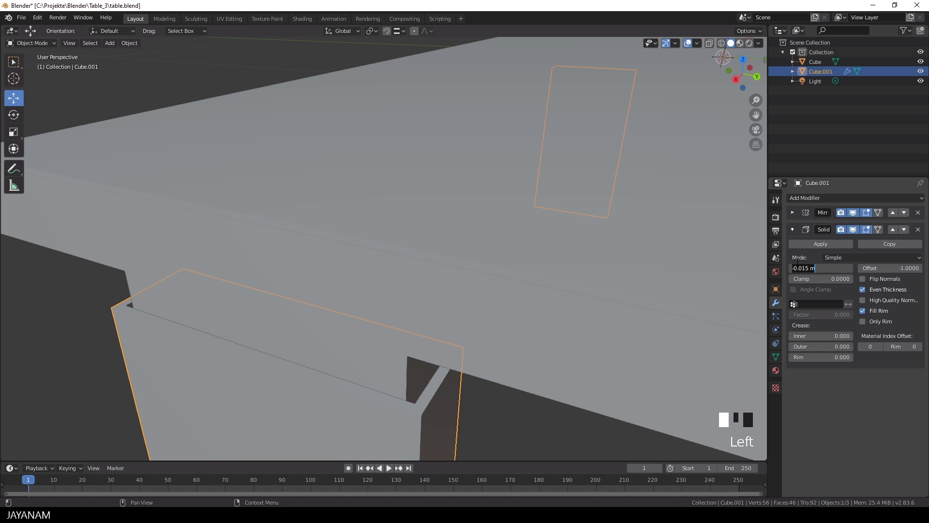
pyautogui.press('BackSpace')
pyautogui.press('BackSpace')
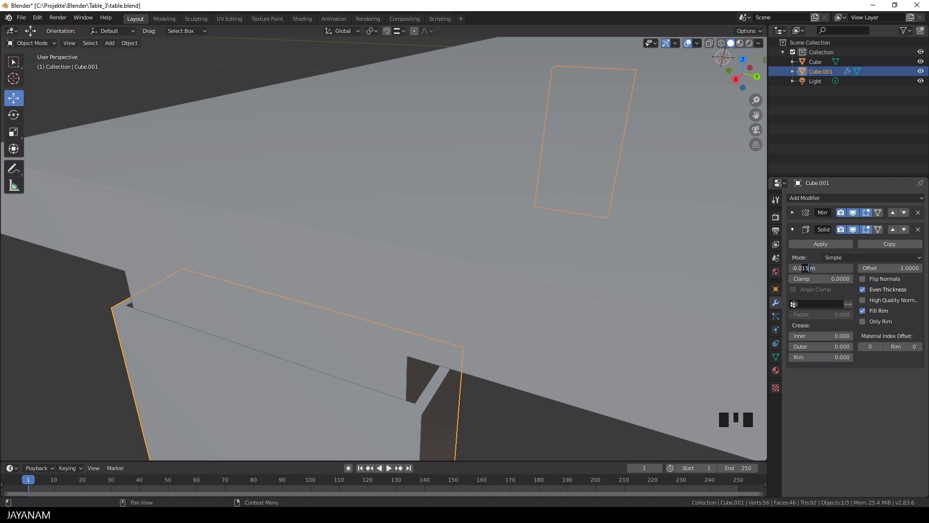
pyautogui.write('2')
pyautogui.press('Return')
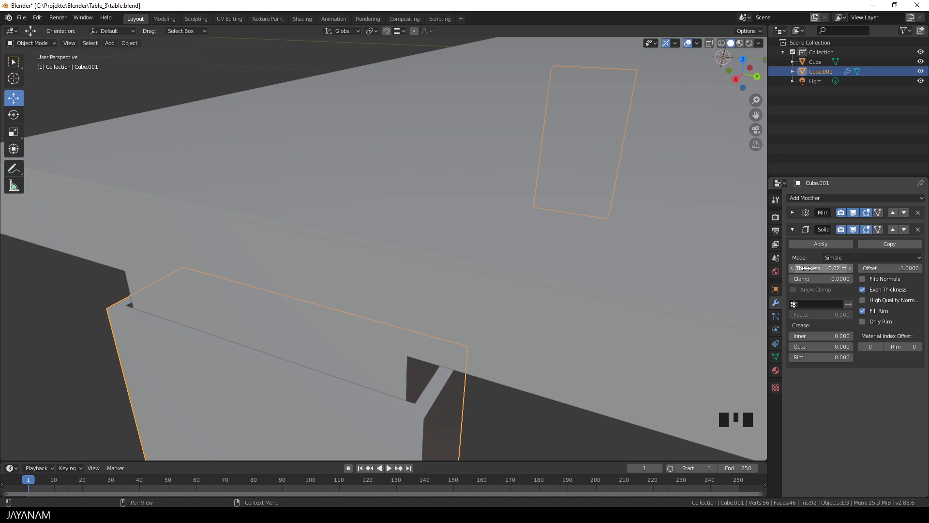
pyautogui.scroll(-6, 425, 323)
pyautogui.moveTo(497, 314); pyautogui.dragTo(490, 289, button='middle')
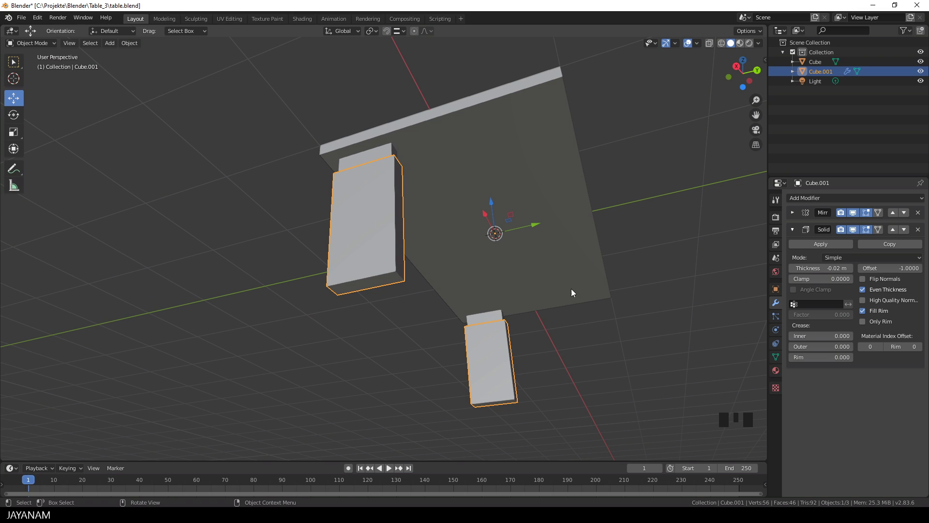
# Apply the Solidify modifier and duplicate the leg's bottom face straight down along Z
pyautogui.click(809, 244)
pyautogui.scroll(2, 435, 310)
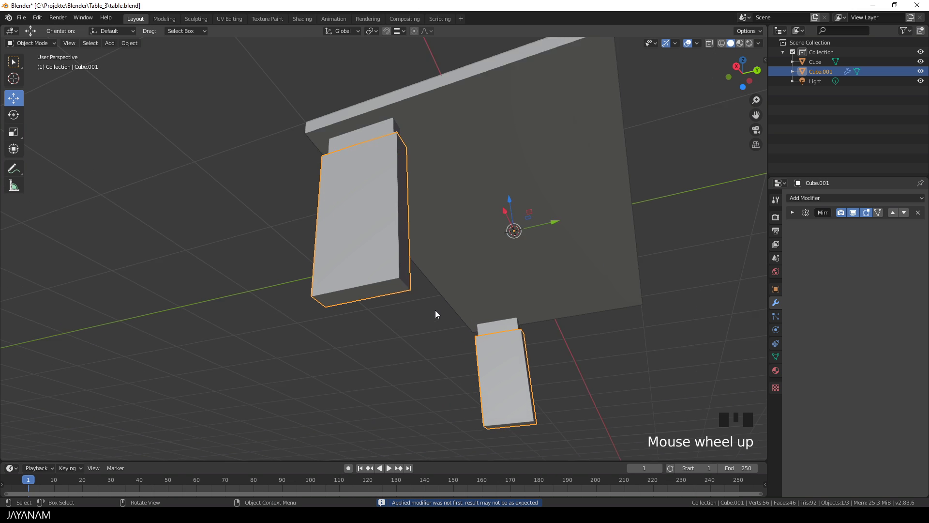
pyautogui.press('Tab')
pyautogui.click(394, 299)
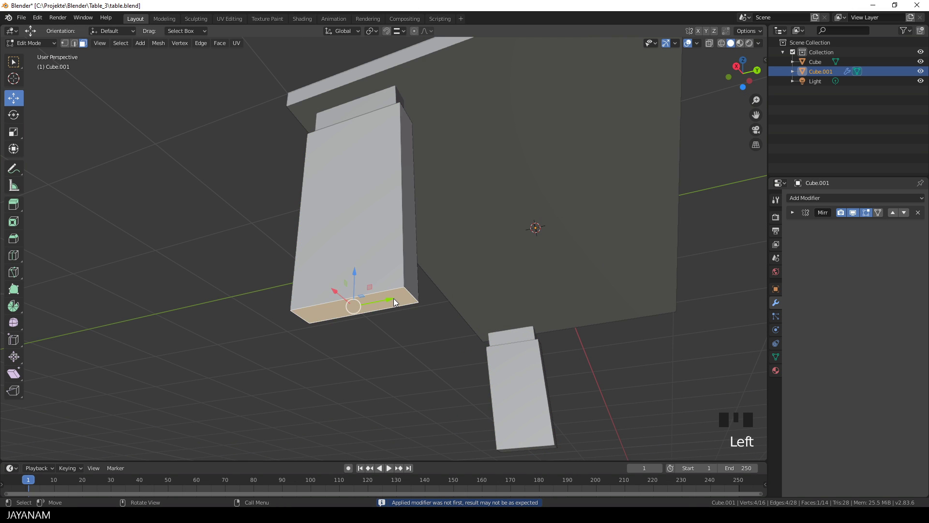
pyautogui.hotkey('shift', 'd')
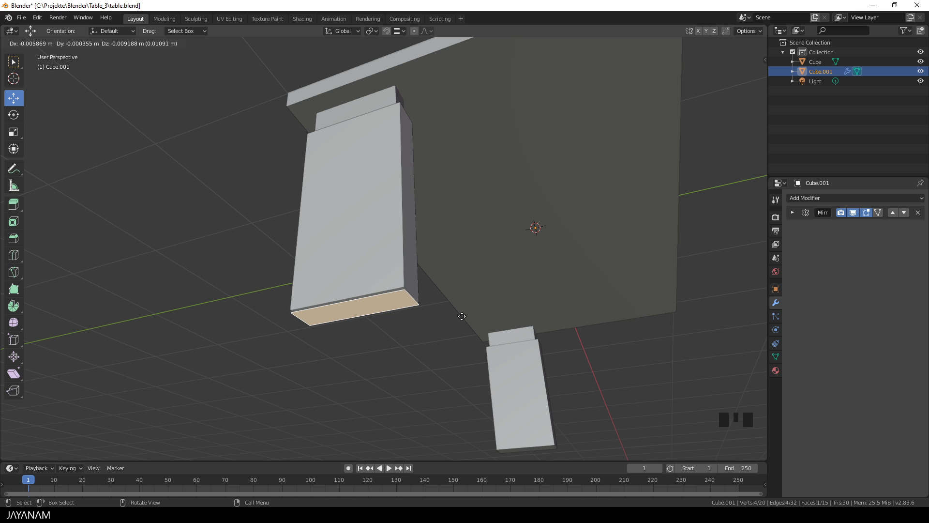
pyautogui.press('z')
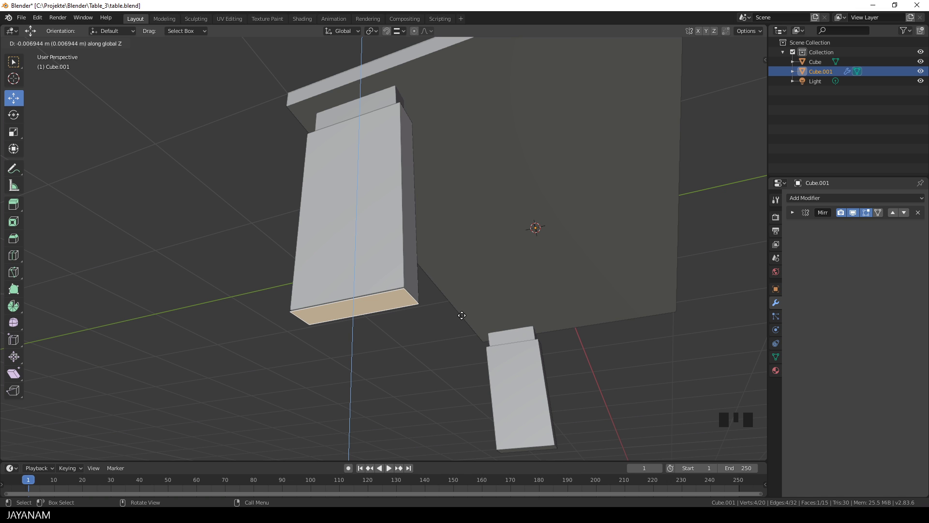
pyautogui.click(461, 315)
# Enlarge the copied face slightly, then widen it along X in X-ray view
pyautogui.moveTo(474, 319); pyautogui.dragTo(518, 334, button='middle')
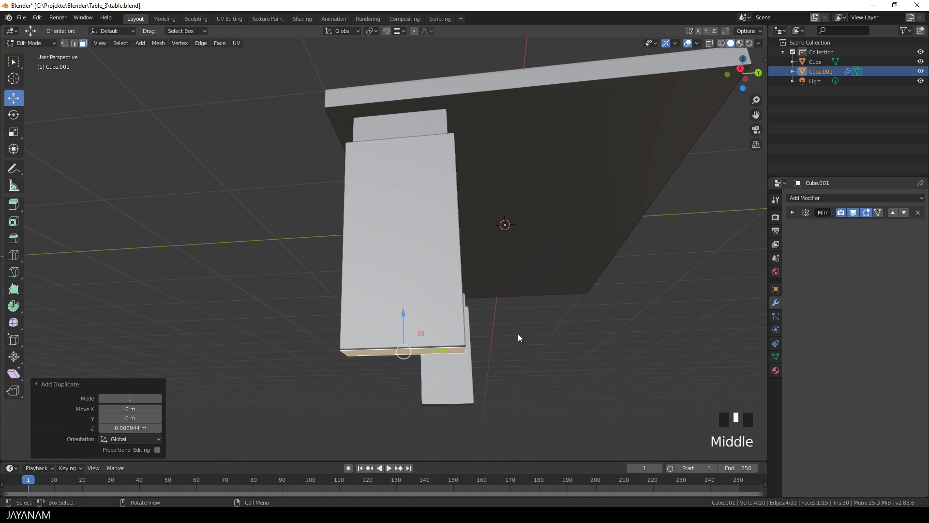
pyautogui.press('s')
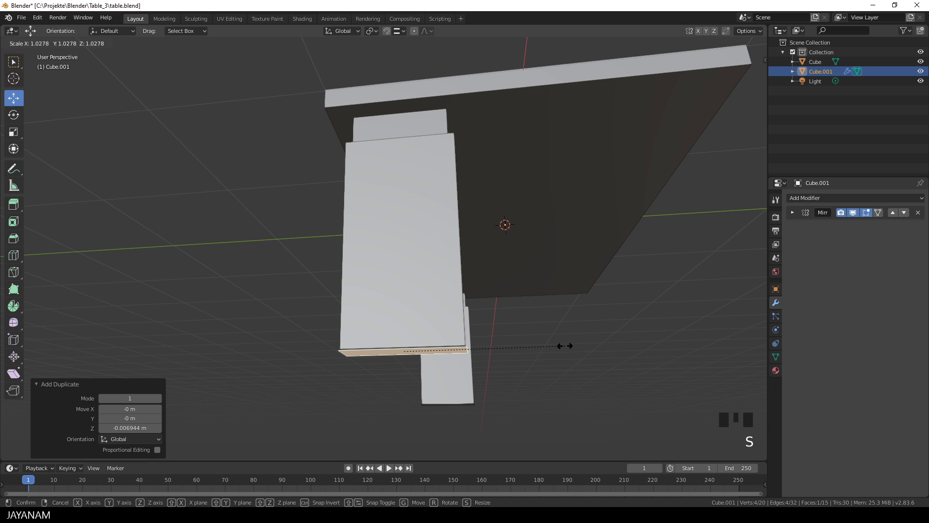
pyautogui.click(571, 347)
pyautogui.moveTo(571, 347); pyautogui.dragTo(550, 271, button='middle')
pyautogui.scroll(2, 553, 274)
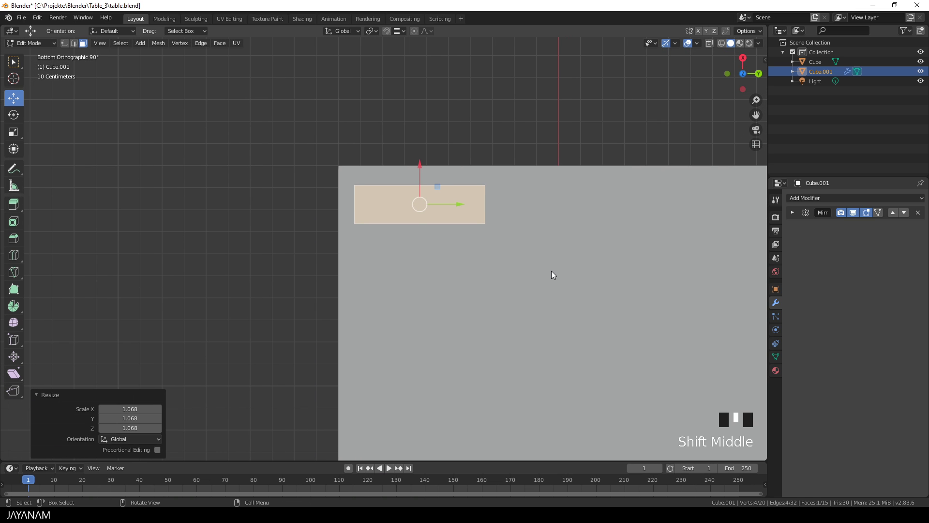
pyautogui.scroll(1, 548, 271)
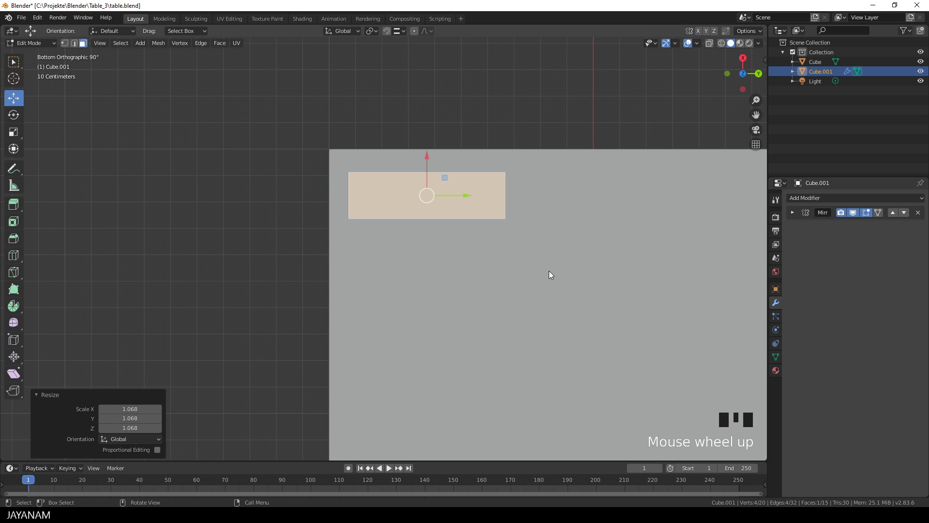
pyautogui.click(710, 43)
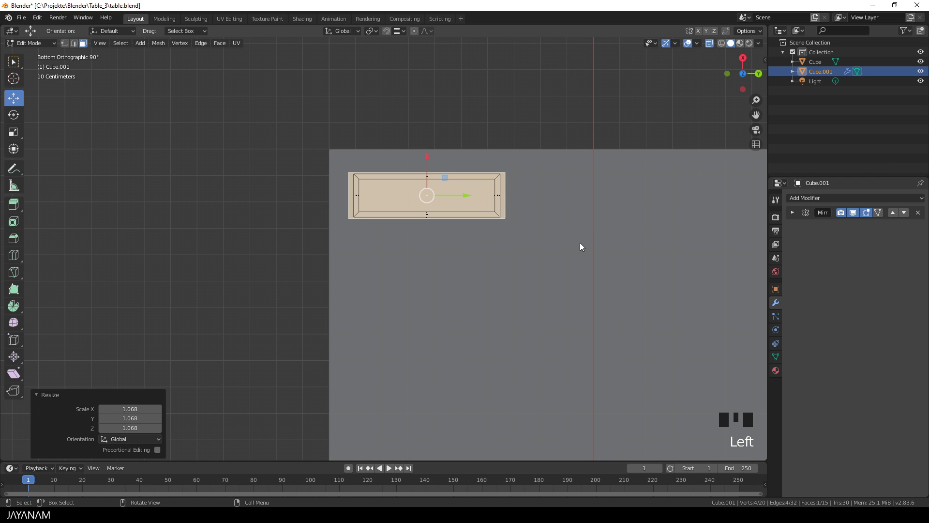
pyautogui.press('s')
pyautogui.press('x')
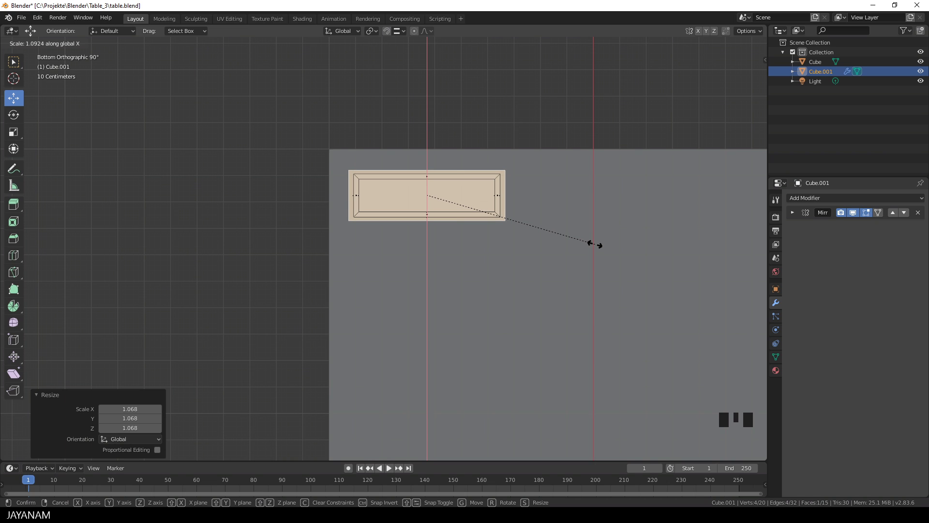
pyautogui.click(595, 245)
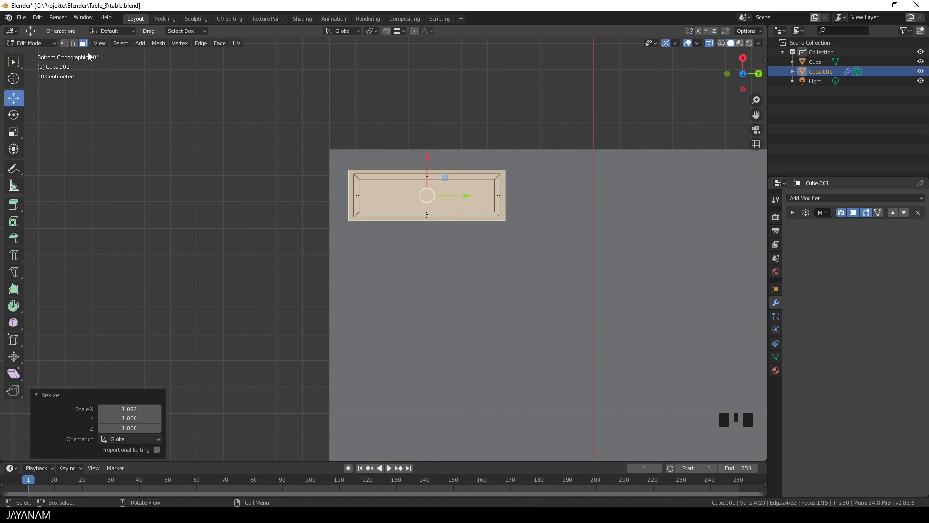
# Move the plate's end edges outward along Y, stretching it to 1.3338 m long
pyautogui.click(75, 43)
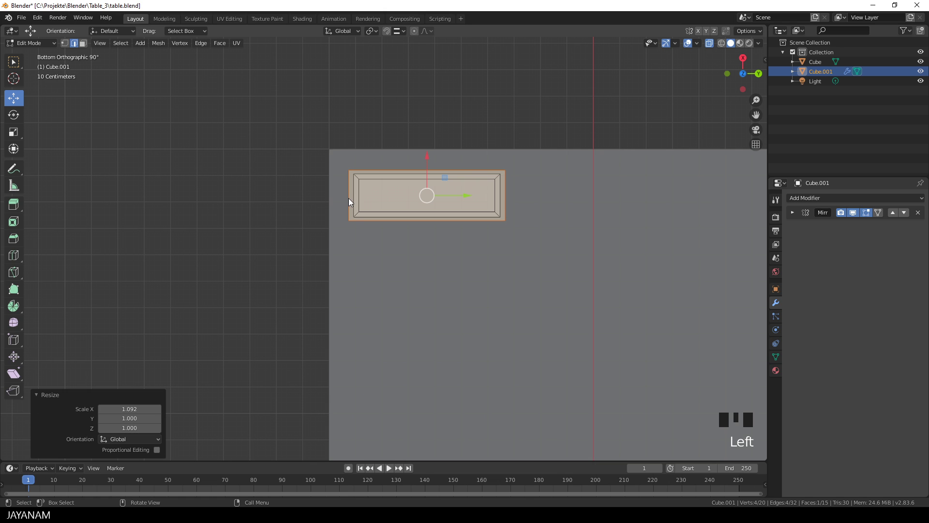
pyautogui.click(348, 199)
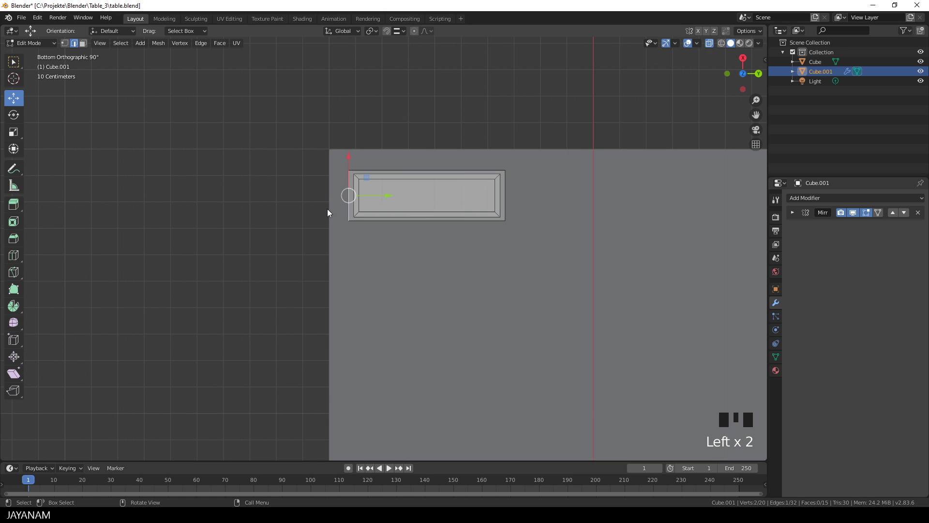
pyautogui.keyDown('ctrl'); pyautogui.moveTo(387, 196); pyautogui.dragTo(331, 241); pyautogui.keyUp('ctrl')
pyautogui.keyDown('shift'); pyautogui.moveTo(540, 226); pyautogui.dragTo(314, 246, button='middle'); pyautogui.keyUp('shift')
pyautogui.click(287, 224)
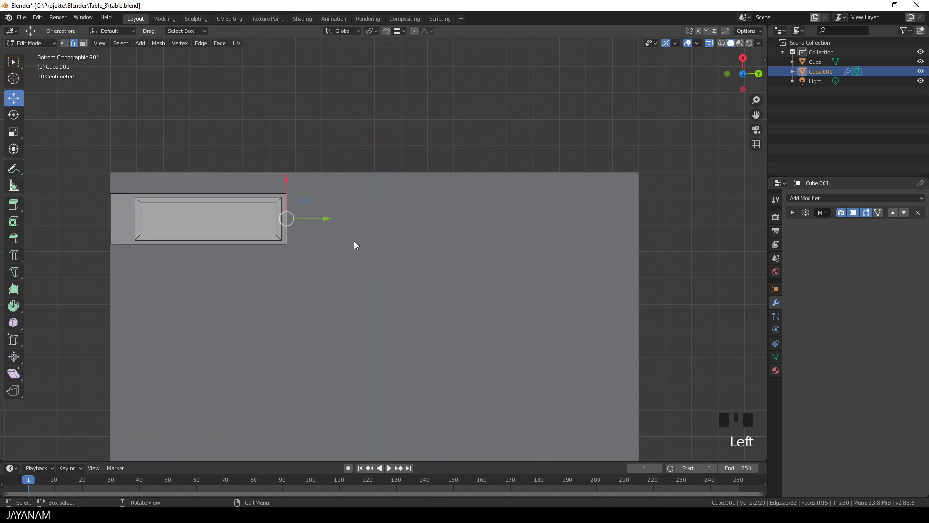
pyautogui.moveTo(329, 222); pyautogui.dragTo(637, 236)
pyautogui.scroll(-12, 626, 236)
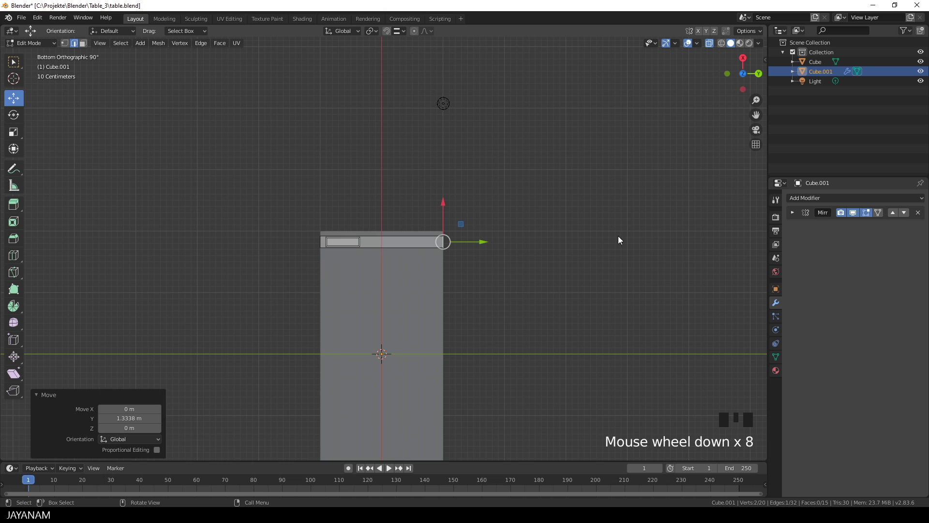
pyautogui.moveTo(608, 244); pyautogui.dragTo(179, 87, button='middle')
pyautogui.scroll(3, 517, 308)
pyautogui.scroll(3, 479, 309)
# Extrude the foot plate face 0.059675 m into a solid bar, then turn X-ray off
pyautogui.click(84, 44)
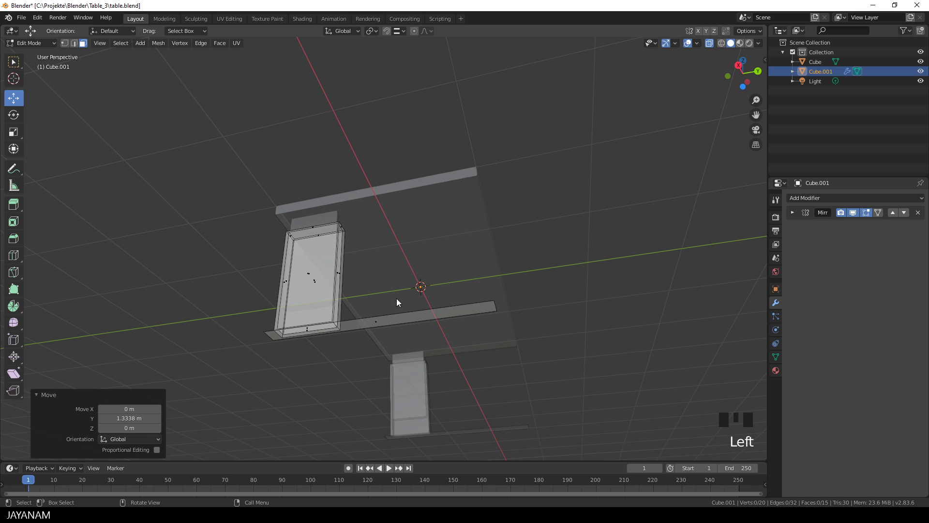
pyautogui.click(414, 315)
pyautogui.click(378, 319)
pyautogui.moveTo(442, 279); pyautogui.dragTo(444, 314, button='middle')
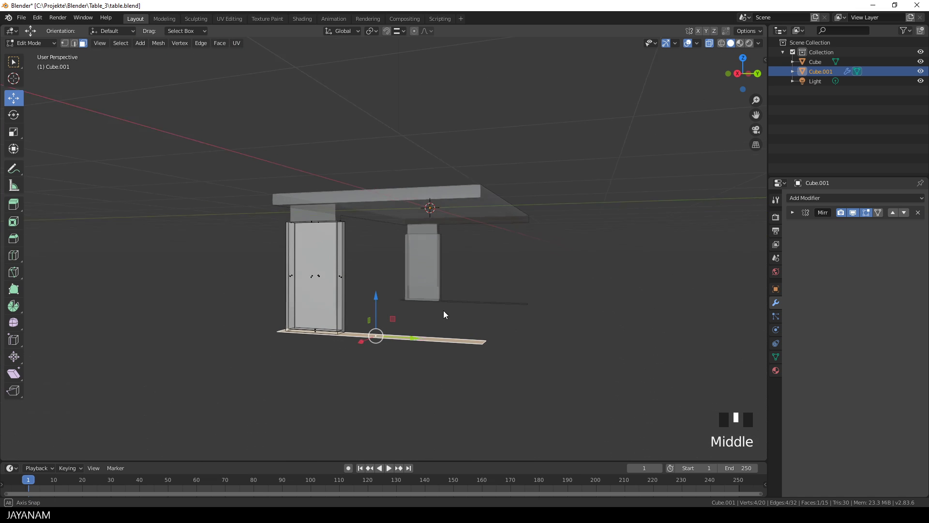
pyautogui.scroll(1, 447, 334)
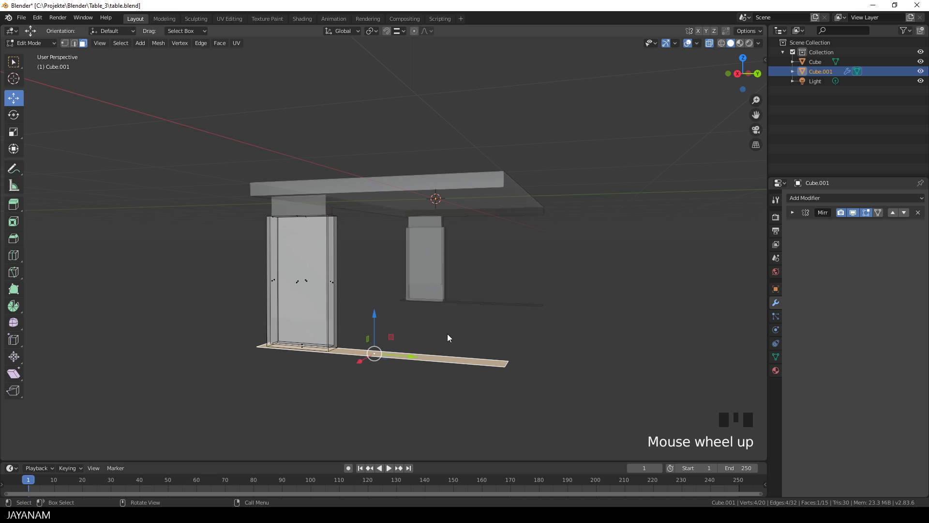
pyautogui.press('e')
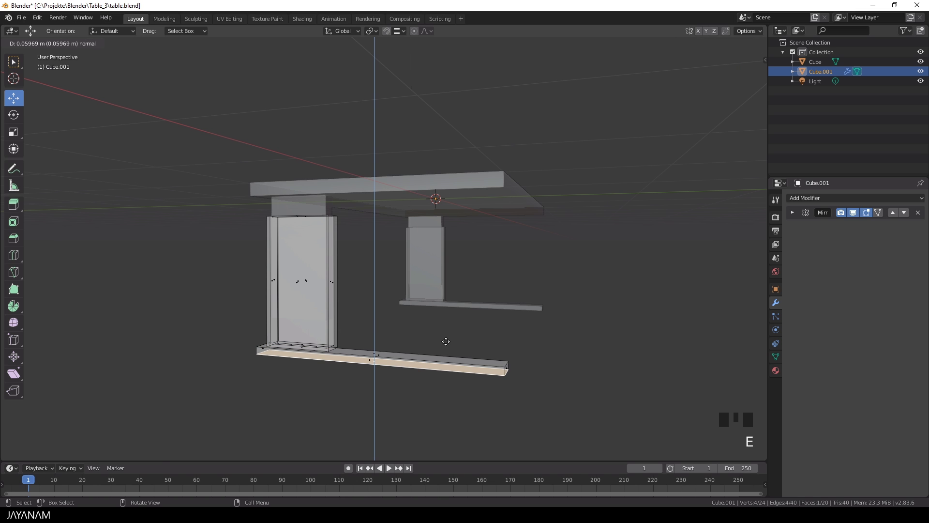
pyautogui.click(445, 341)
pyautogui.click(710, 43)
pyautogui.moveTo(659, 112); pyautogui.dragTo(545, 303, button='middle')
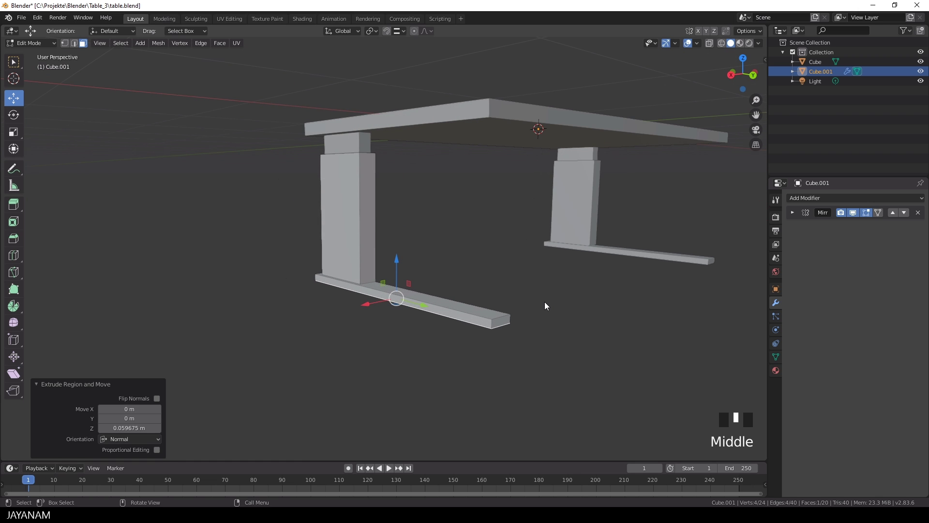
pyautogui.moveTo(473, 300)
pyautogui.mouseDown(button='middle')
pyautogui.moveTo(499, 300)
pyautogui.moveTo(467, 304)
pyautogui.mouseUp(button='middle')
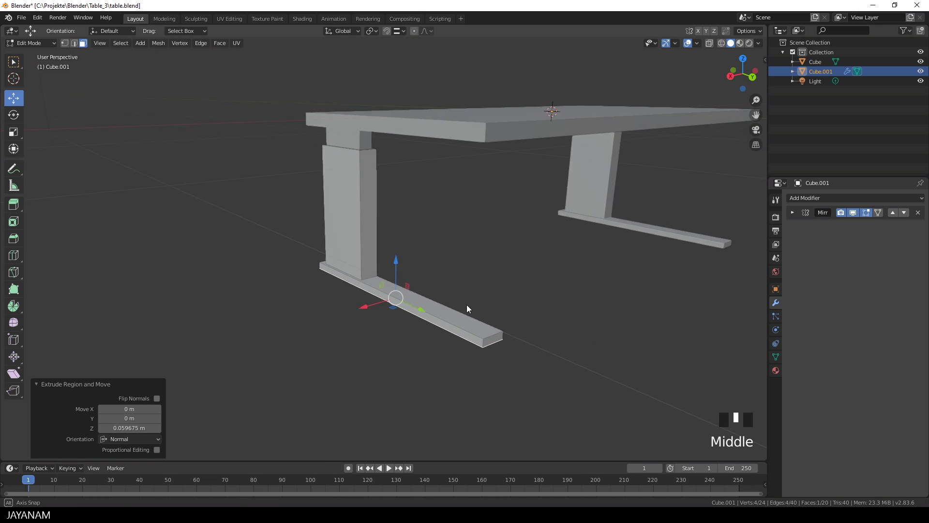
# Select the edges at the foot bar's end, including its bottom edge
pyautogui.click(495, 335)
pyautogui.click(74, 43)
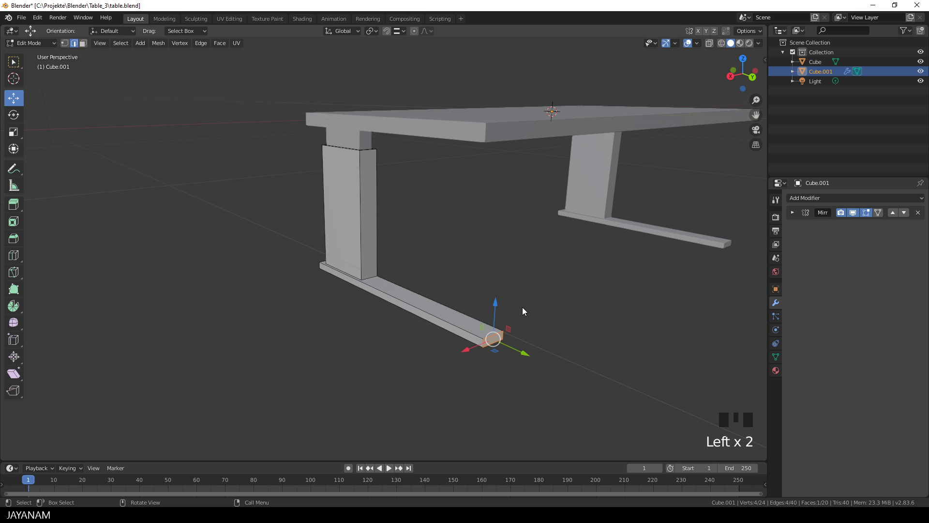
pyautogui.click(494, 337)
pyautogui.moveTo(345, 325); pyautogui.dragTo(500, 324, button='middle')
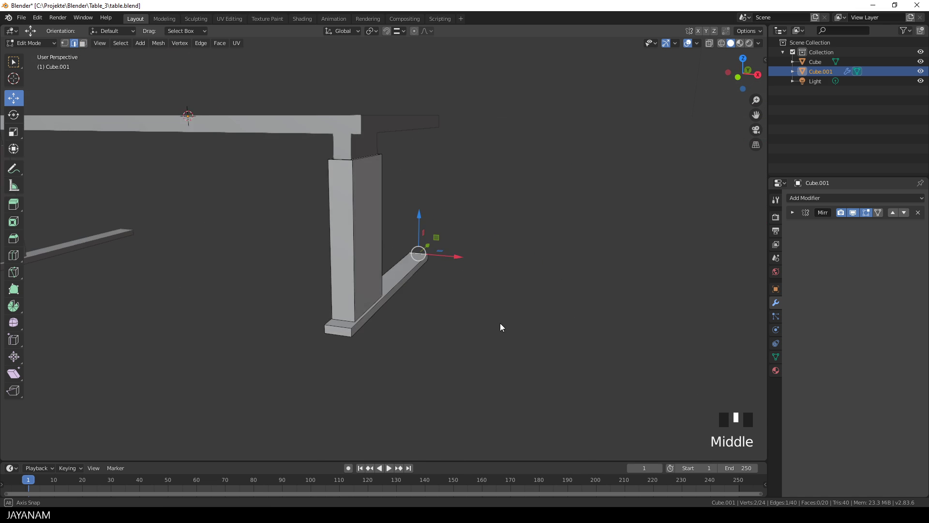
pyautogui.scroll(2, 444, 357)
pyautogui.keyDown('shift'); pyautogui.click(352, 380); pyautogui.keyUp('shift')
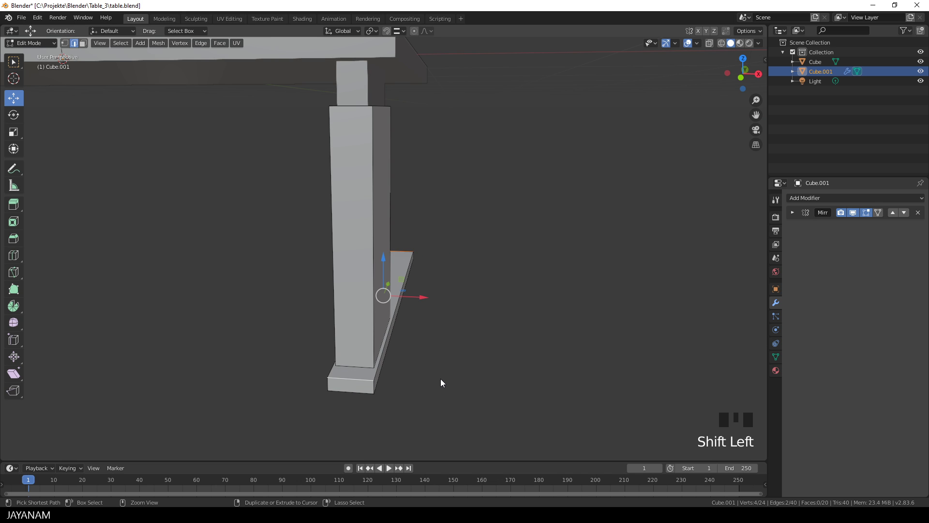
# Bevel the selected foot edges with 5 segments at 0.0292 m offset, then leave Edit Mode
pyautogui.hotkey('ctrl', 'b')
pyautogui.scroll(3, 453, 379)
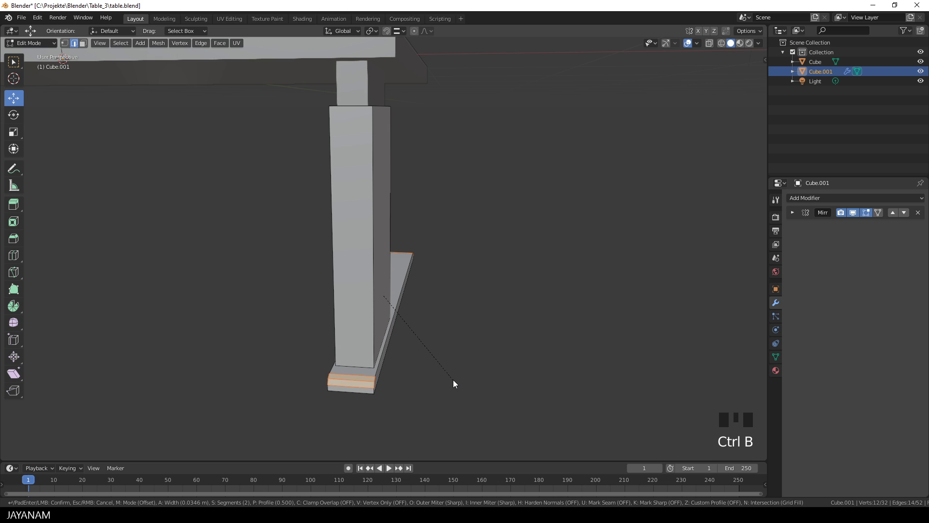
pyautogui.scroll(1, 452, 380)
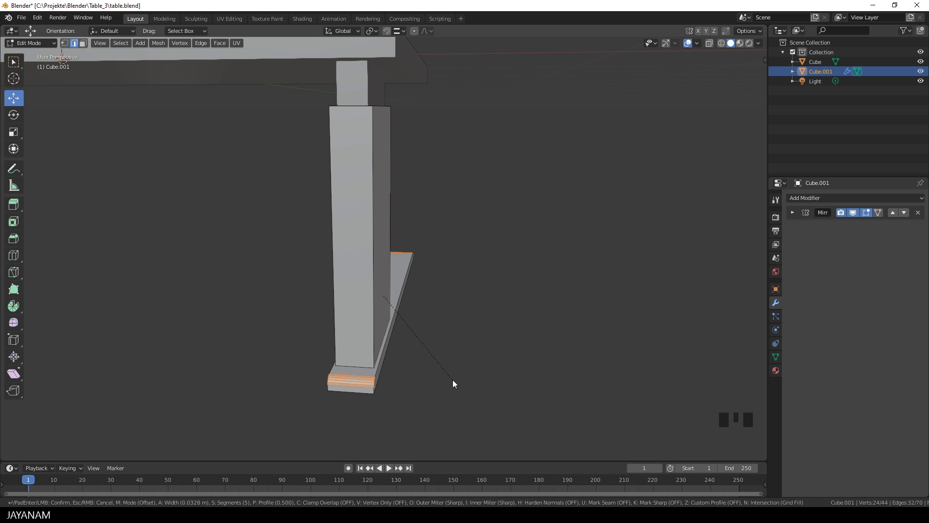
pyautogui.click(451, 380)
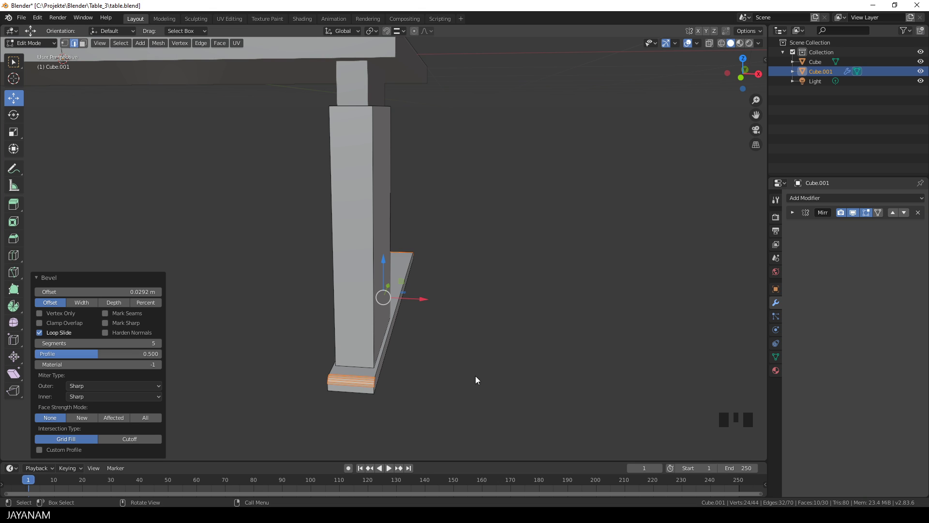
pyautogui.scroll(-3, 586, 321)
pyautogui.moveTo(586, 321); pyautogui.dragTo(510, 232, button='middle')
pyautogui.press('Tab')
# Select the whole foot board with L and raise it 0.00636 m on Z, flush under the leg
pyautogui.scroll(3, 443, 309)
pyautogui.scroll(1, 434, 265)
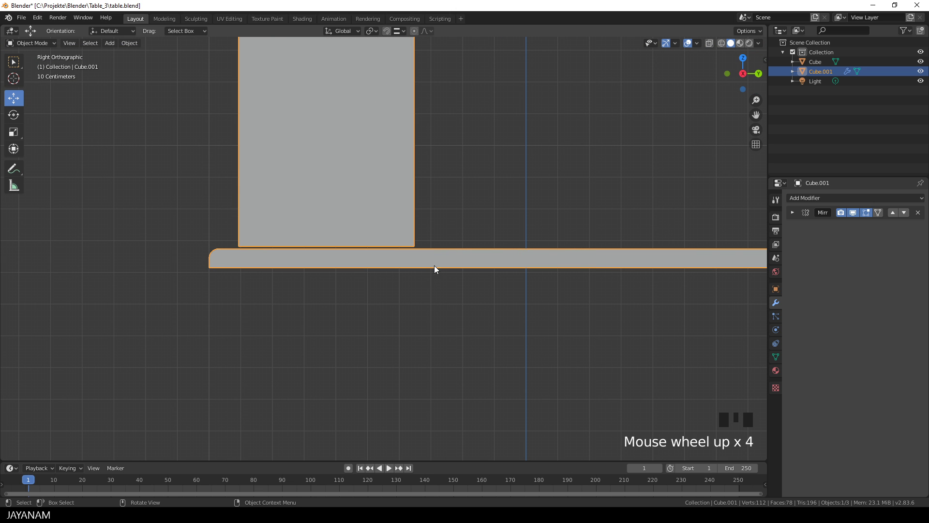
pyautogui.click(434, 260)
pyautogui.press('Tab')
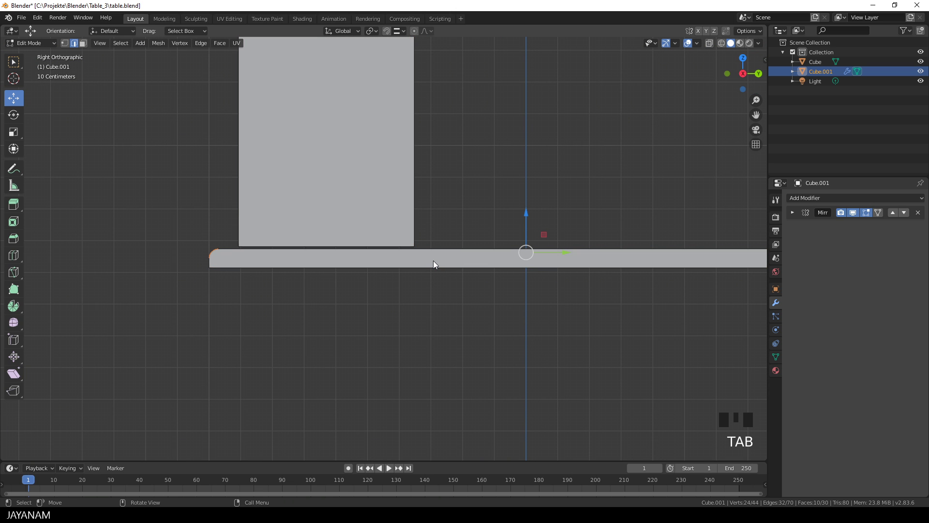
pyautogui.press('l')
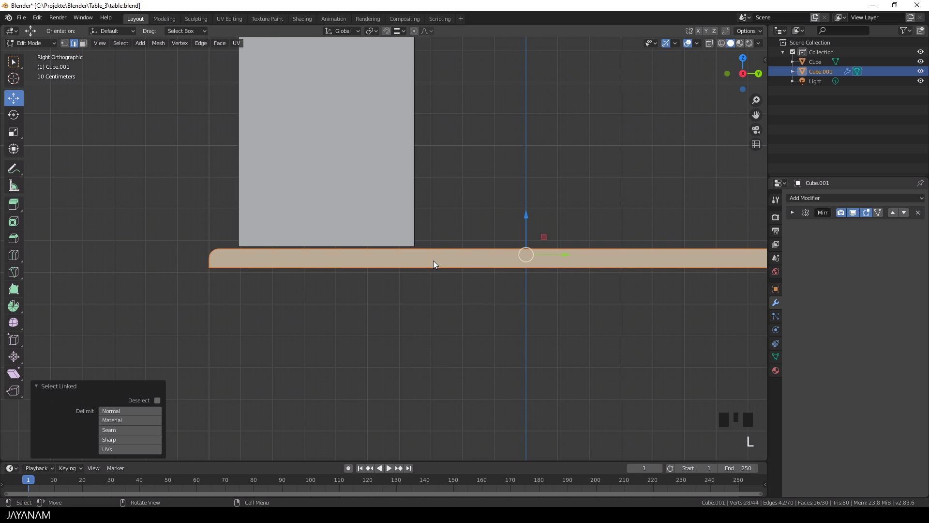
pyautogui.scroll(-4, 433, 261)
pyautogui.moveTo(432, 266); pyautogui.dragTo(507, 267, button='middle')
pyautogui.scroll(2, 475, 283)
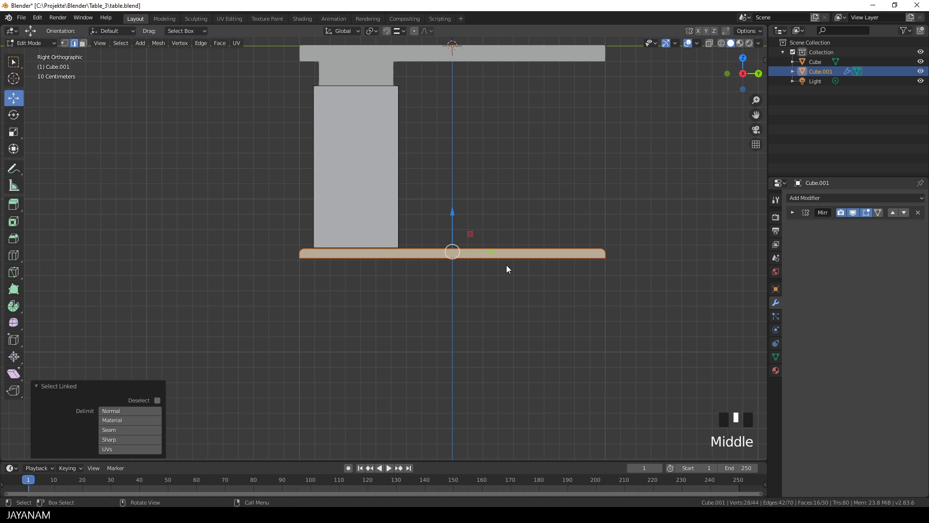
pyautogui.scroll(5, 503, 272)
pyautogui.moveTo(554, 218); pyautogui.dragTo(556, 213)
pyautogui.scroll(-6, 545, 228)
pyautogui.moveTo(560, 220); pyautogui.dragTo(498, 260, button='middle')
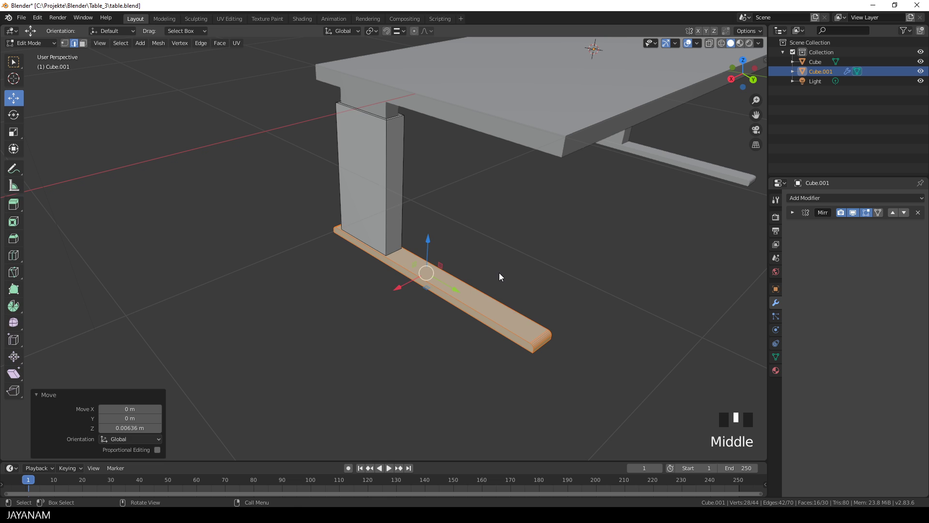
pyautogui.press('Tab')
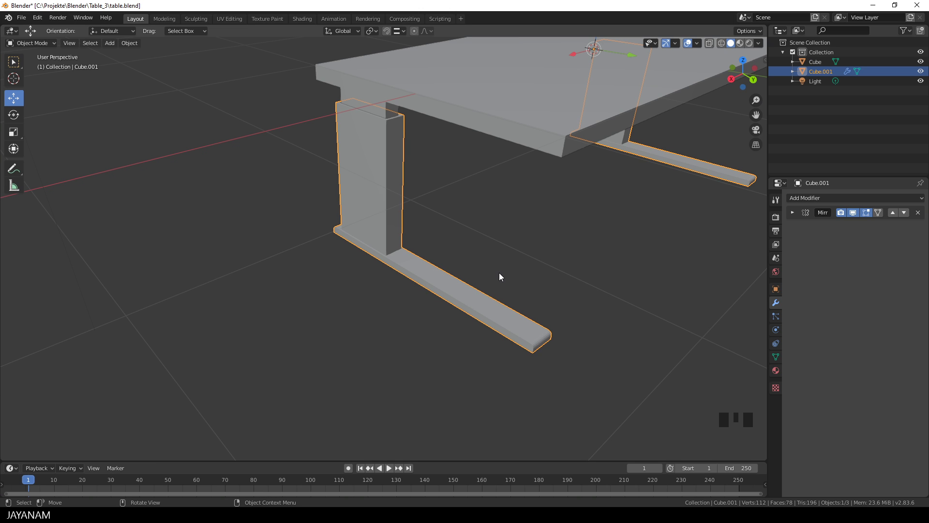
# Apply the Mirror modifier so both legs become real geometry
pyautogui.moveTo(499, 274); pyautogui.dragTo(619, 249, button='middle')
pyautogui.click(793, 213)
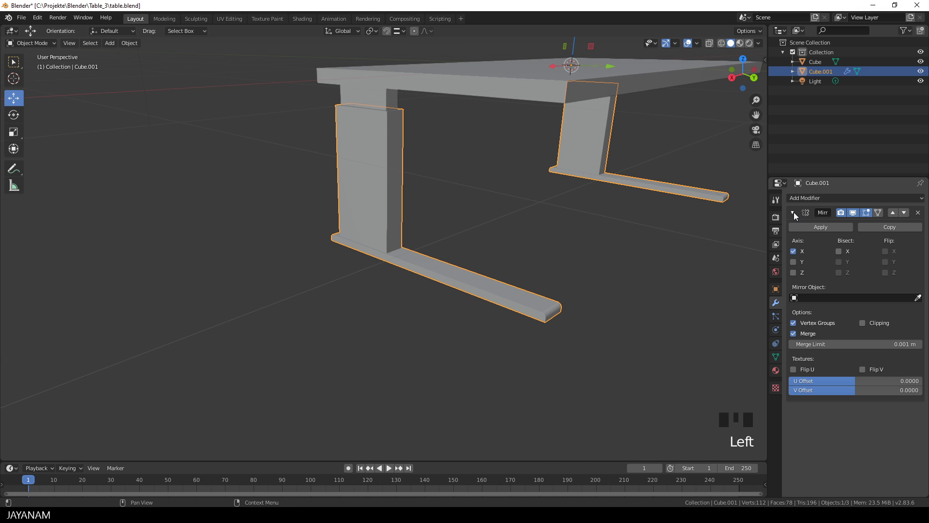
pyautogui.click(800, 228)
pyautogui.press('Tab')
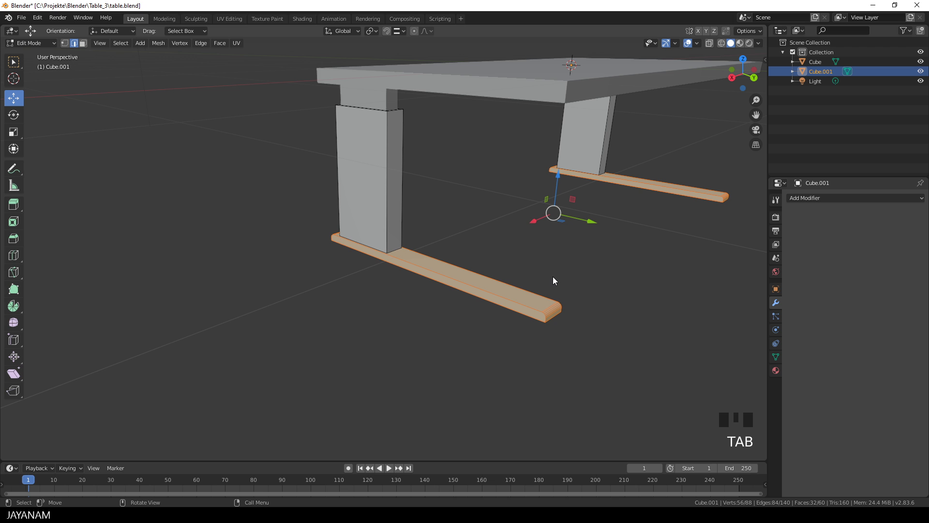
pyautogui.press('a')
pyautogui.press('a')
pyautogui.press('a')
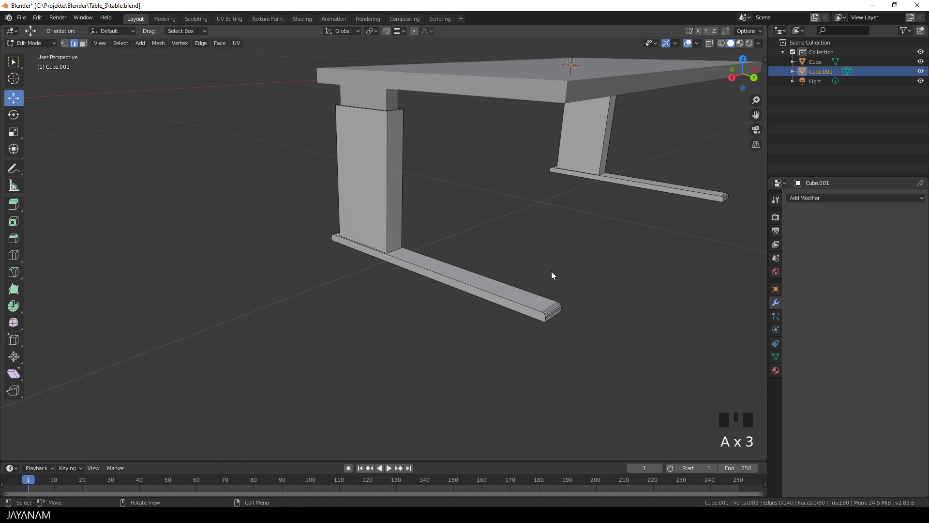
pyautogui.press('Tab')
# Raise the tabletop along Z to lengthen the inner leg posts
pyautogui.scroll(-3, 550, 271)
pyautogui.moveTo(552, 275); pyautogui.dragTo(583, 290, button='middle')
pyautogui.click(445, 247)
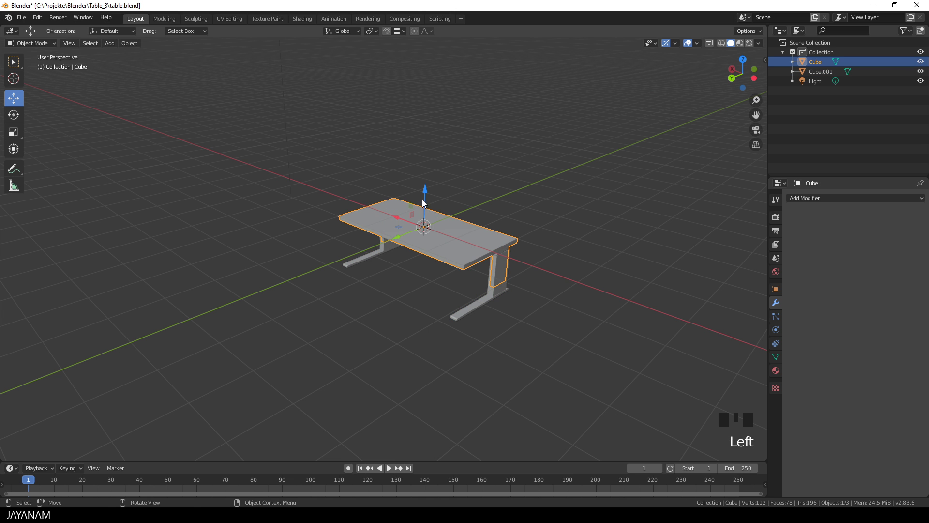
pyautogui.moveTo(423, 199); pyautogui.dragTo(430, 173)
pyautogui.moveTo(430, 175); pyautogui.dragTo(516, 210, button='middle')
pyautogui.scroll(2, 455, 245)
# Lift the legs and tabletop together 1.3798 m so the feet rest on the floor grid
pyautogui.click(386, 237)
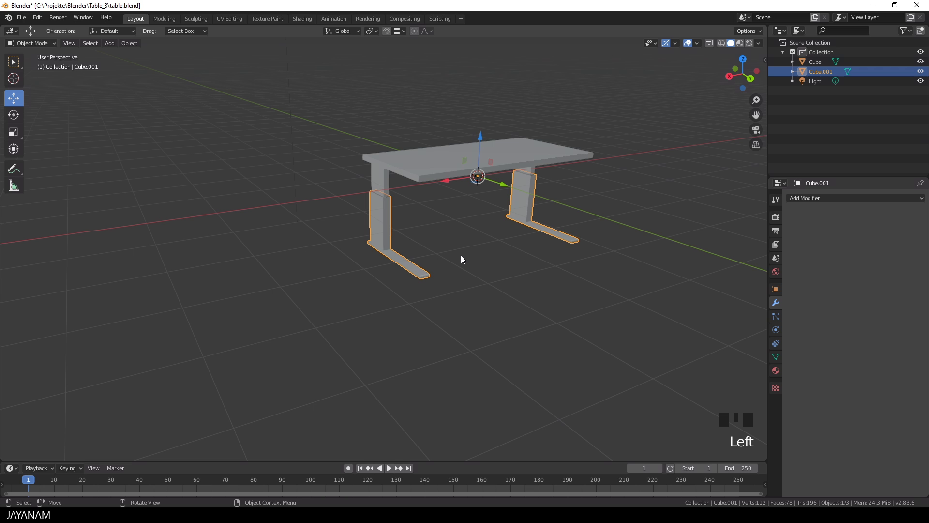
pyautogui.moveTo(520, 244); pyautogui.dragTo(514, 209, button='middle')
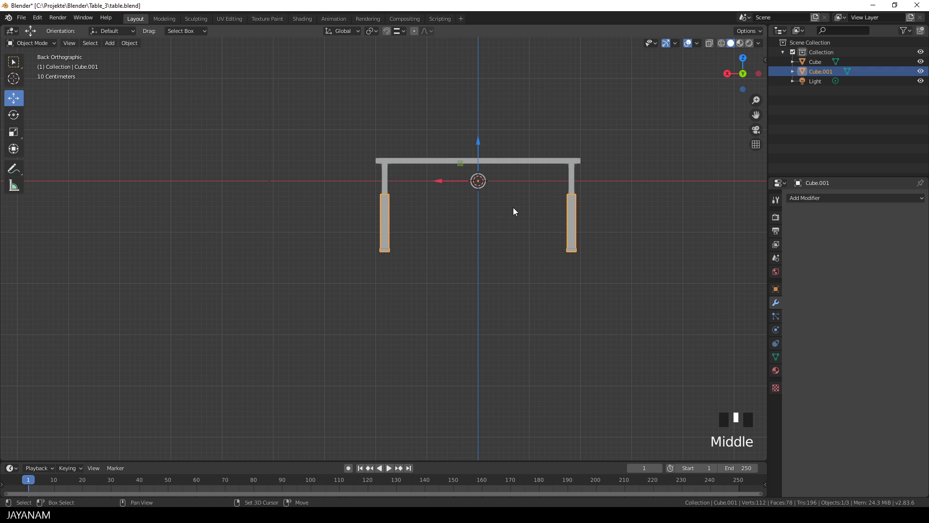
pyautogui.keyDown('shift'); pyautogui.click(509, 161); pyautogui.keyUp('shift')
pyautogui.moveTo(479, 129); pyautogui.dragTo(484, 59)
pyautogui.moveTo(509, 104); pyautogui.dragTo(490, 211, button='middle')
pyautogui.keyDown('shift'); pyautogui.moveTo(556, 220); pyautogui.dragTo(469, 293, button='middle'); pyautogui.keyUp('shift')
pyautogui.scroll(4, 521, 300)
pyautogui.click(593, 291)
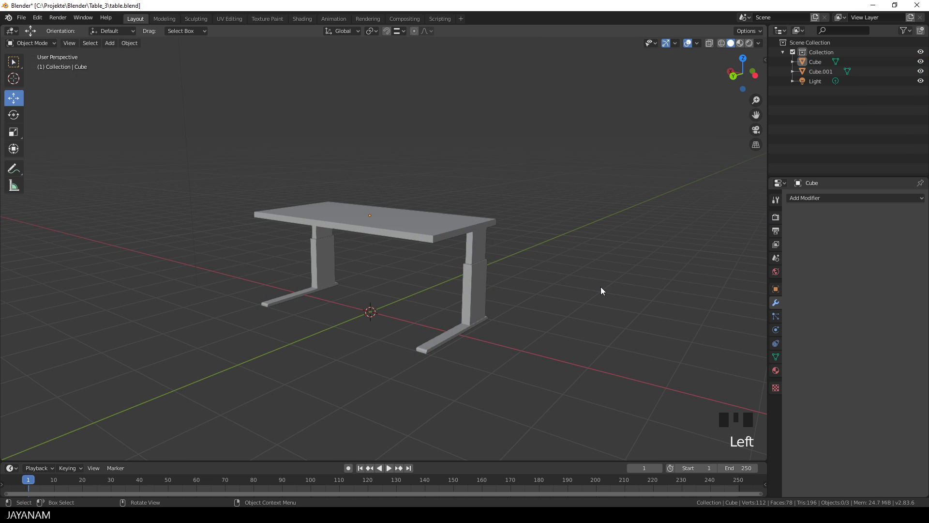
# Add a Bevel modifier to the tabletop with 3 segments and 0.01 m offset
pyautogui.scroll(2, 601, 291)
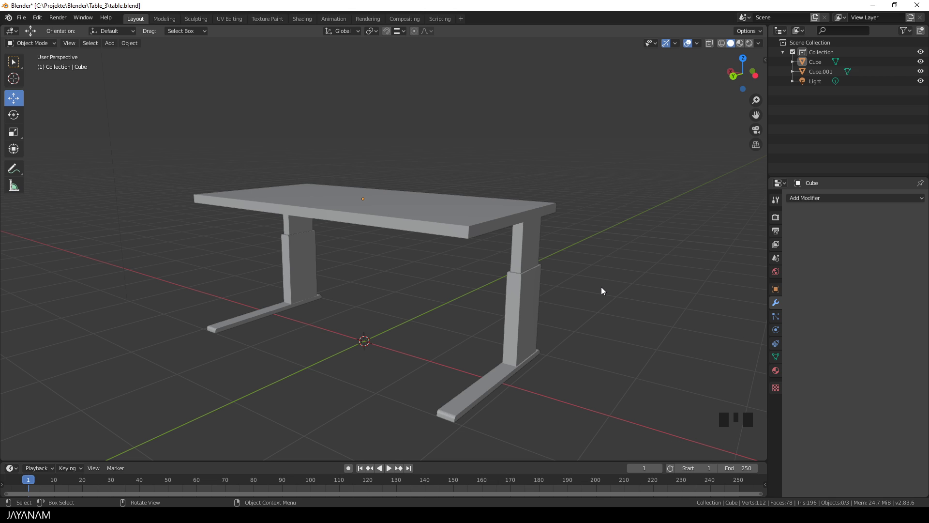
pyautogui.click(521, 236)
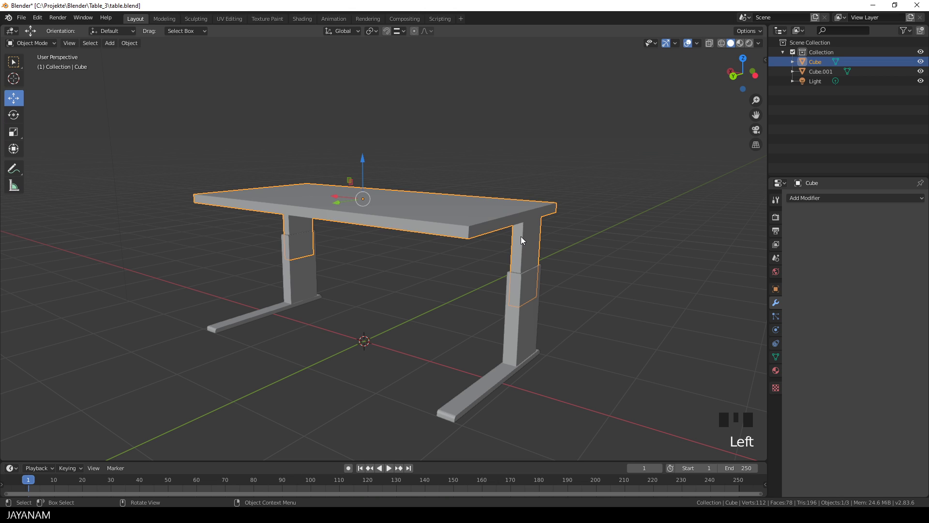
pyautogui.click(811, 197)
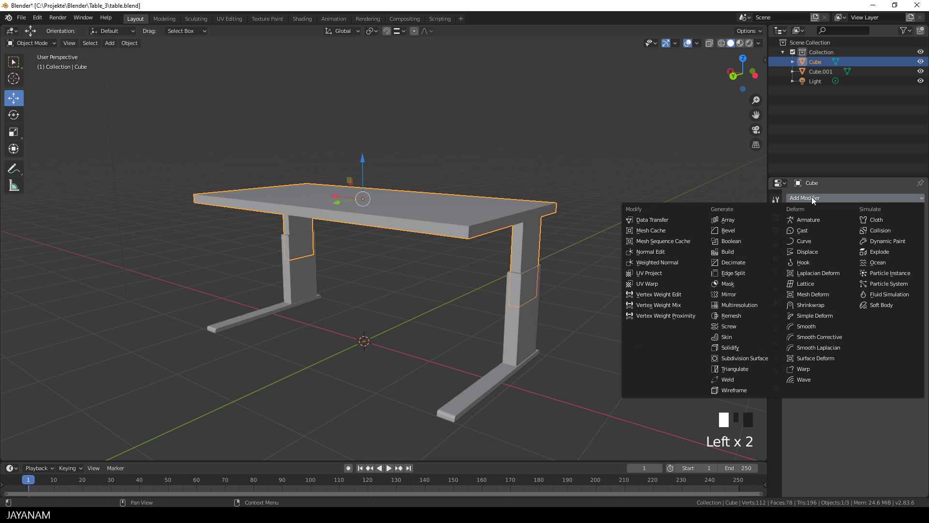
pyautogui.click(745, 231)
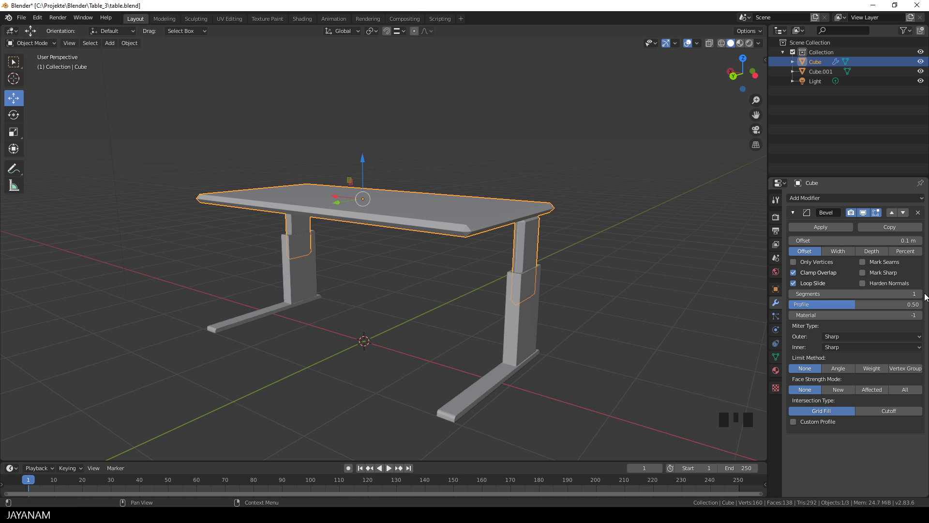
pyautogui.click(901, 293)
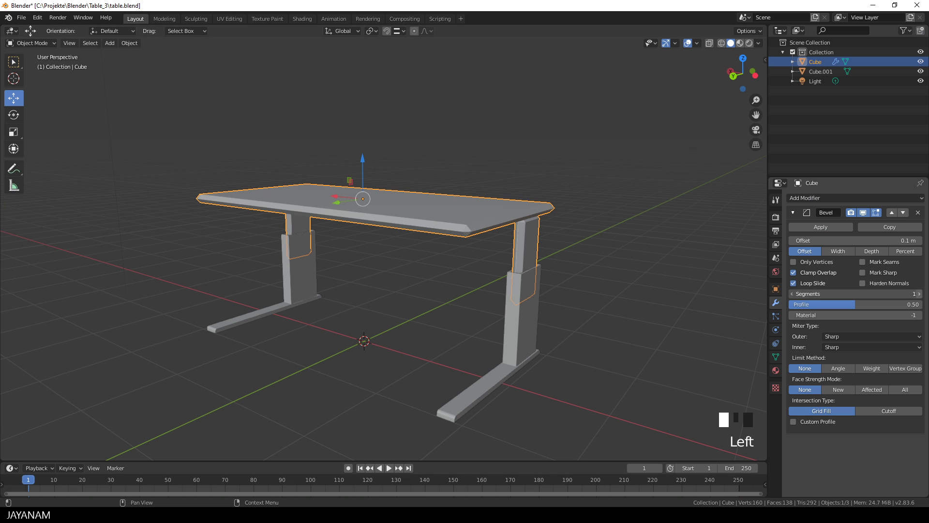
pyautogui.click(792, 241)
pyautogui.click(792, 241)
pyautogui.click(792, 241)
pyautogui.click(792, 242)
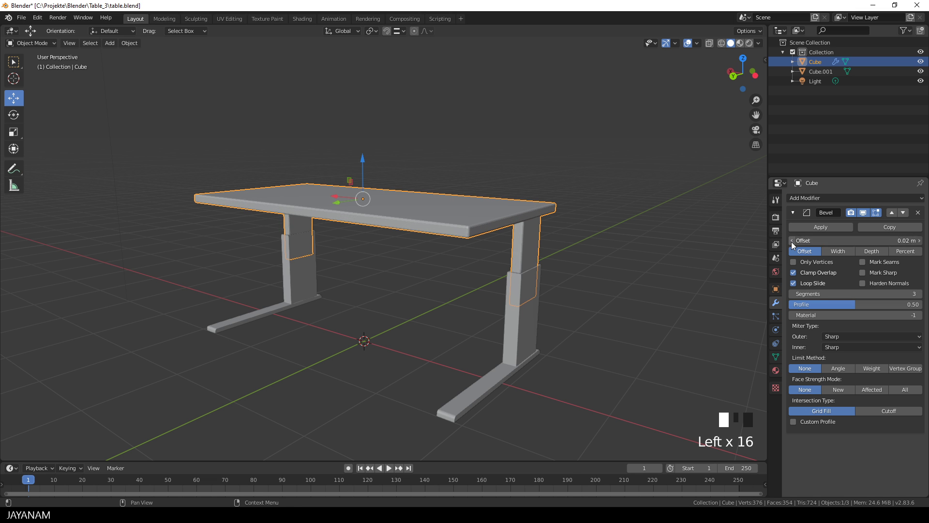
pyautogui.moveTo(523, 260); pyautogui.dragTo(595, 266, button='middle')
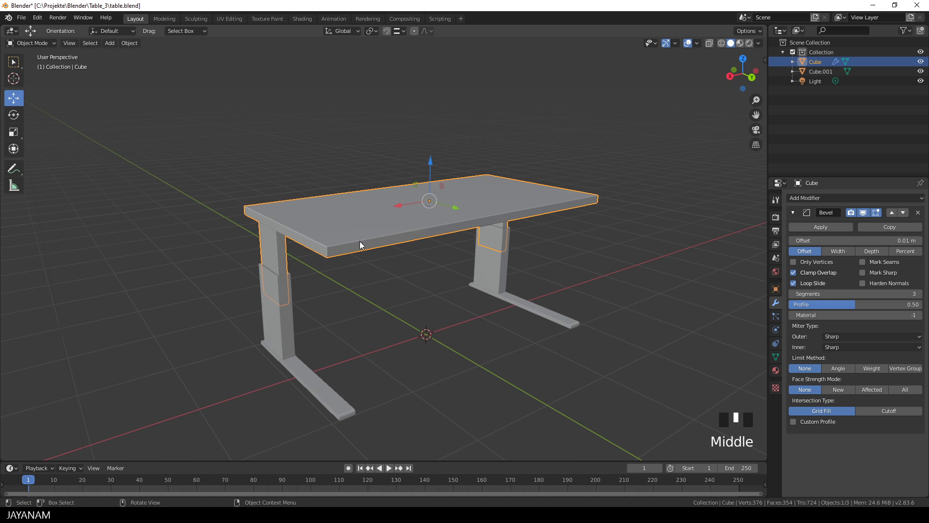
pyautogui.rightClick(367, 229)
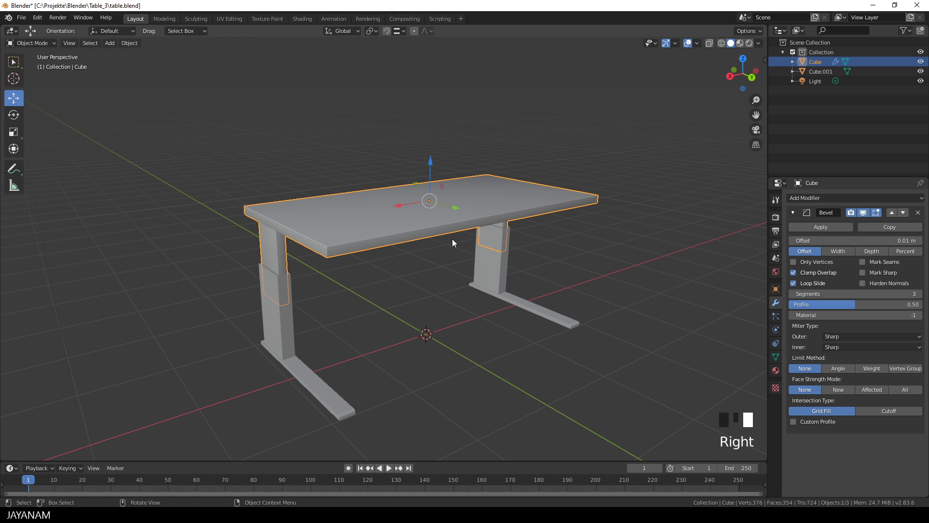
# Add a Bevel modifier to the legs with 4 segments and 0.01 m offset
pyautogui.click(283, 330)
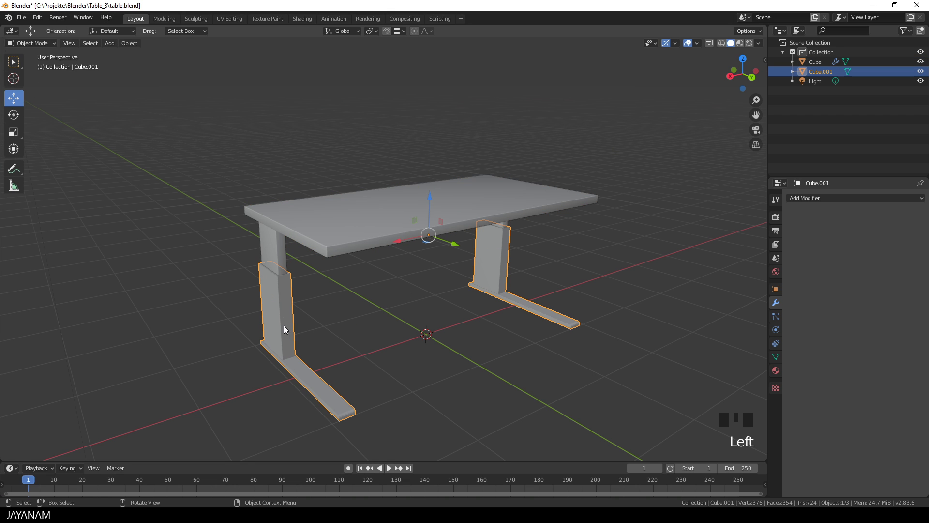
pyautogui.click(812, 194)
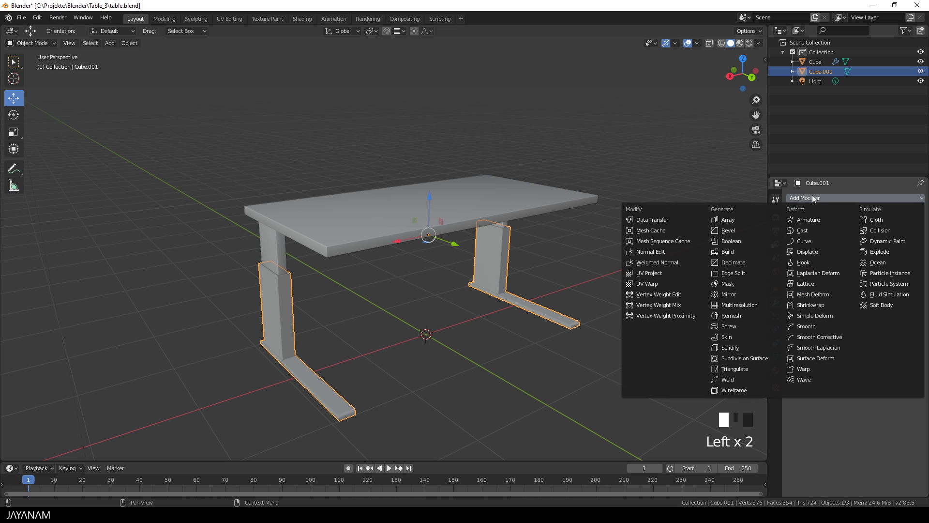
pyautogui.click(737, 231)
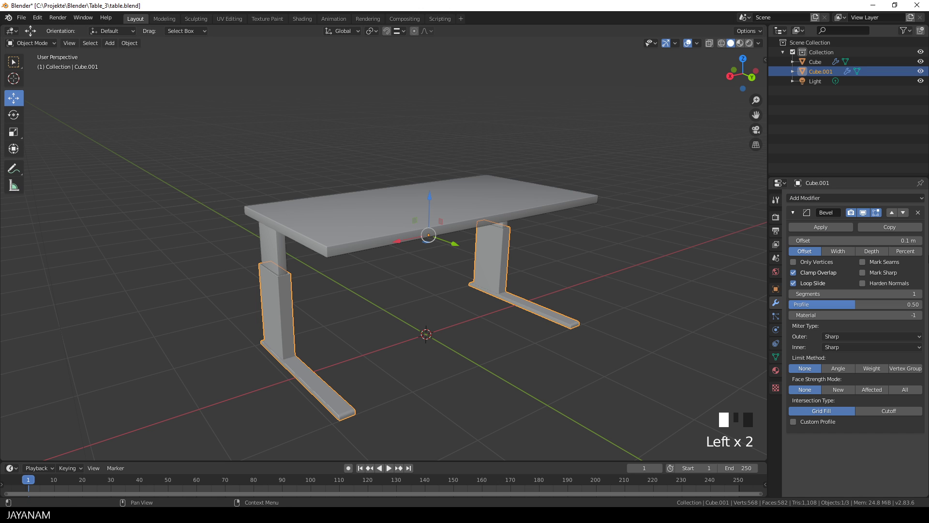
pyautogui.click(918, 293)
pyautogui.click(918, 294)
pyautogui.click(918, 294)
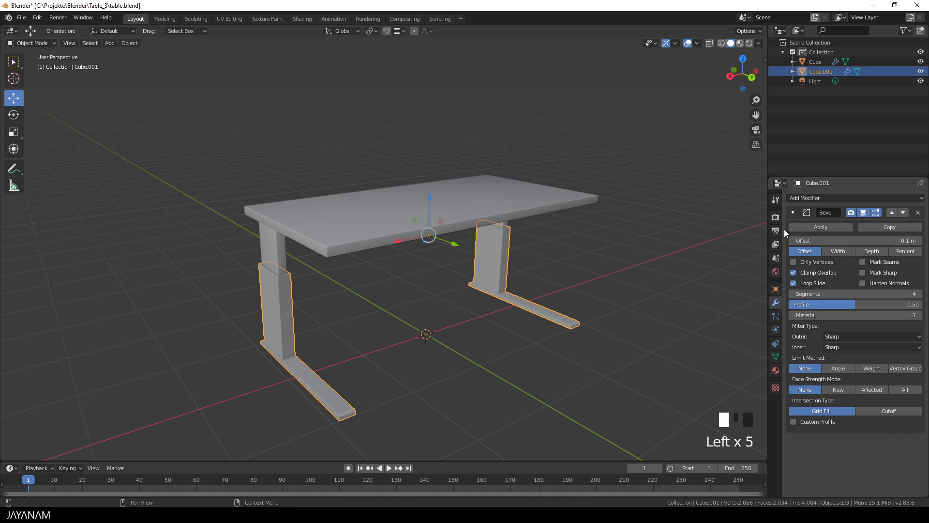
pyautogui.click(792, 240)
pyautogui.click(792, 240)
pyautogui.click(791, 240)
pyautogui.click(791, 240)
pyautogui.click(792, 240)
pyautogui.click(792, 240)
pyautogui.click(792, 240)
pyautogui.click(792, 240)
pyautogui.click(791, 240)
pyautogui.click(791, 240)
pyautogui.click(791, 240)
pyautogui.click(792, 240)
# Shade the legs object smooth
pyautogui.rightClick(269, 308)
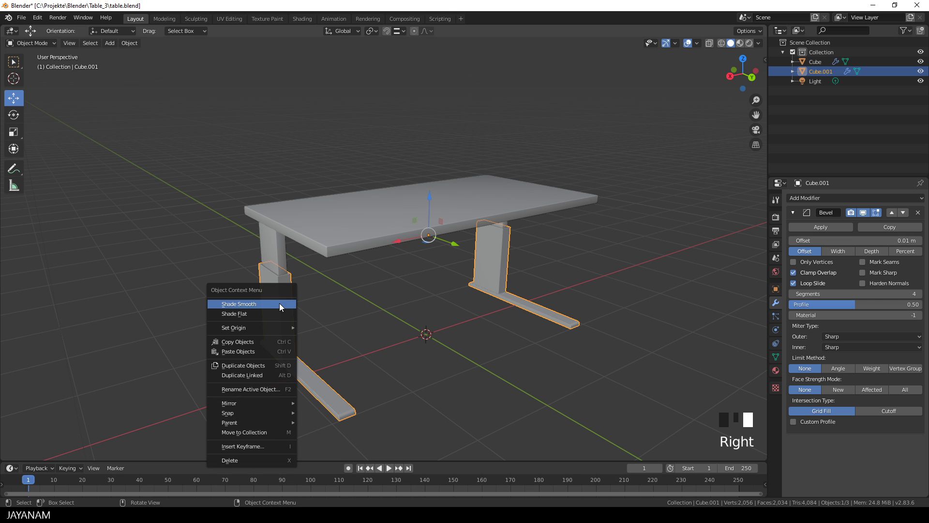
pyautogui.click(280, 303)
pyautogui.moveTo(280, 303); pyautogui.dragTo(378, 286, button='middle')
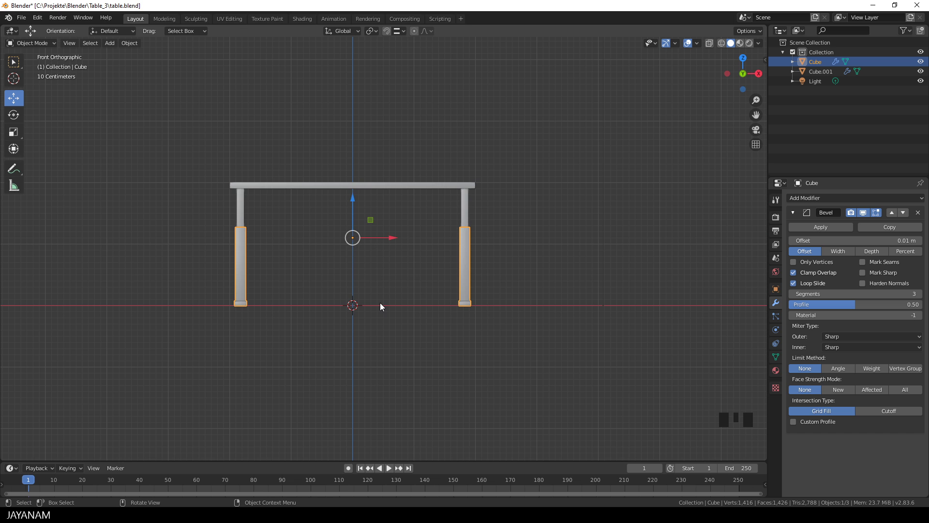
# Add a new cube and flatten it into a thin slab with the Transform gizmo
pyautogui.hotkey('shift', 'a')
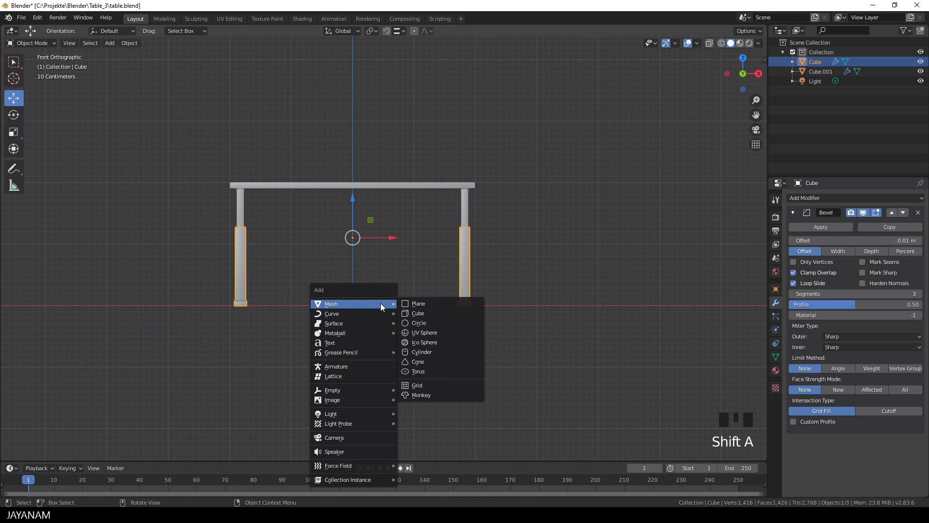
pyautogui.click(429, 312)
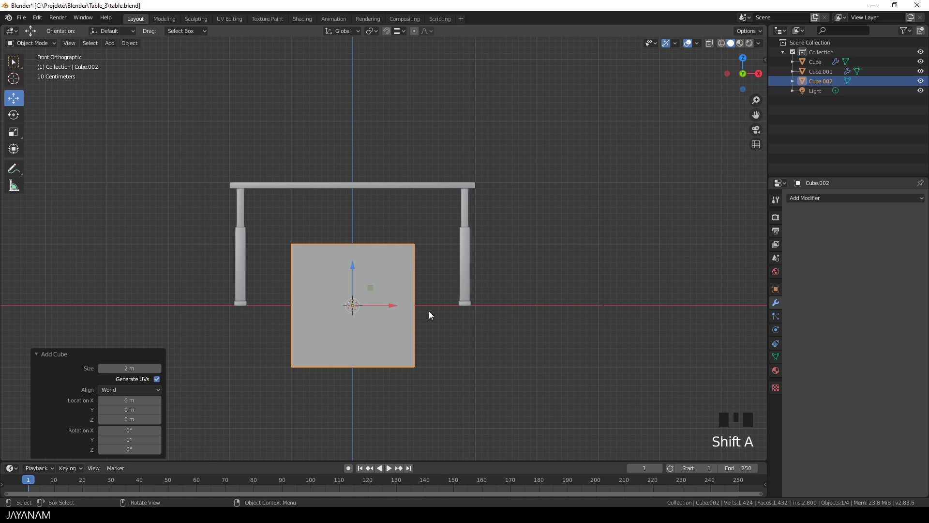
pyautogui.click(14, 149)
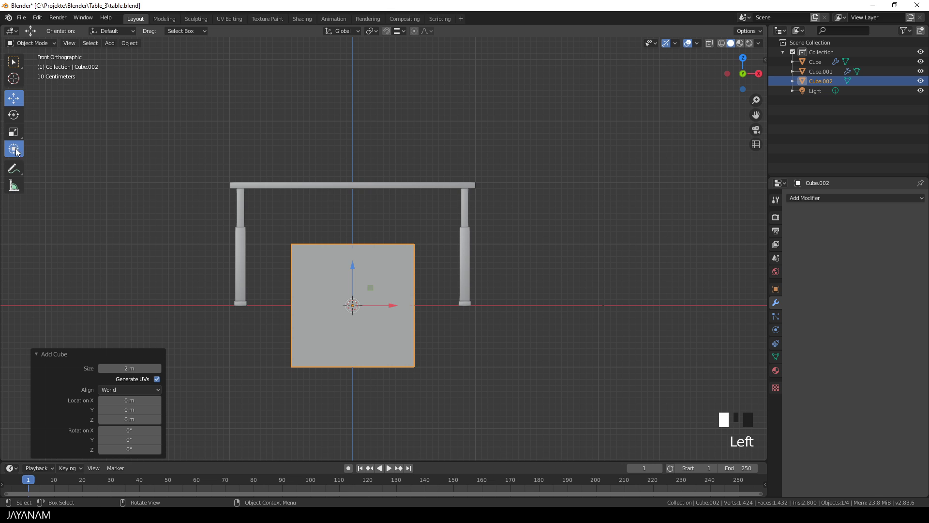
pyautogui.moveTo(352, 274); pyautogui.dragTo(355, 300)
pyautogui.moveTo(326, 297); pyautogui.dragTo(394, 330, button='middle')
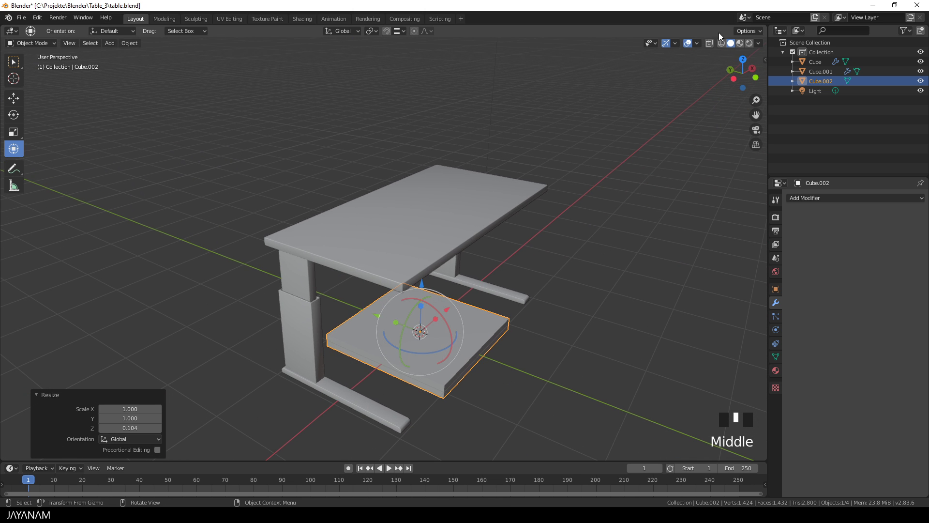
# Shrink the slab and move it up and sideways between the legs in X-ray view
pyautogui.click(710, 43)
pyautogui.moveTo(489, 231); pyautogui.dragTo(528, 201, button='middle')
pyautogui.moveTo(417, 307); pyautogui.dragTo(443, 306)
pyautogui.moveTo(448, 252); pyautogui.dragTo(454, 184)
pyautogui.moveTo(396, 237); pyautogui.dragTo(348, 232)
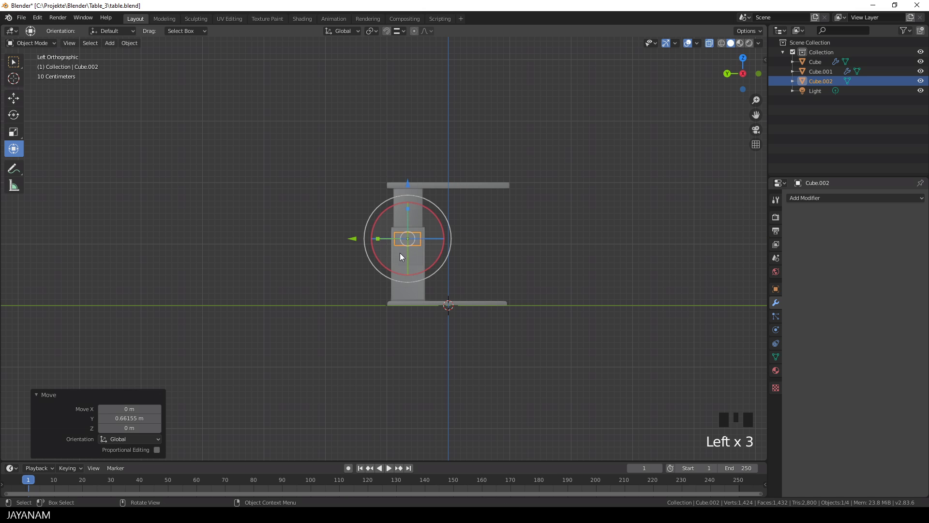
pyautogui.scroll(4, 403, 254)
pyautogui.scroll(1, 405, 259)
pyautogui.moveTo(413, 222)
pyautogui.mouseDown()
pyautogui.moveTo(389, 221)
pyautogui.moveTo(409, 222)
pyautogui.mouseUp()
# Reduce the bar's height slightly below the tabletop
pyautogui.moveTo(578, 217); pyautogui.dragTo(410, 227, button='middle')
pyautogui.scroll(-5, 442, 255)
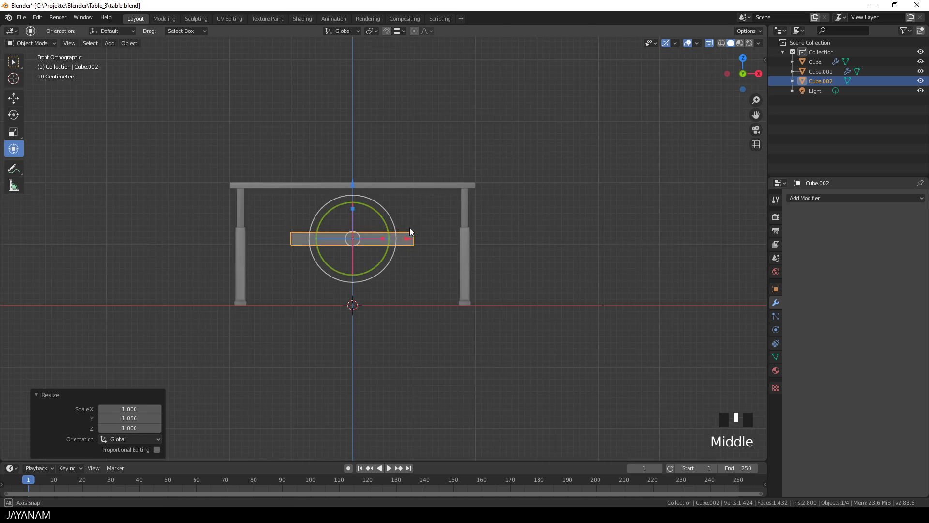
pyautogui.scroll(3, 408, 231)
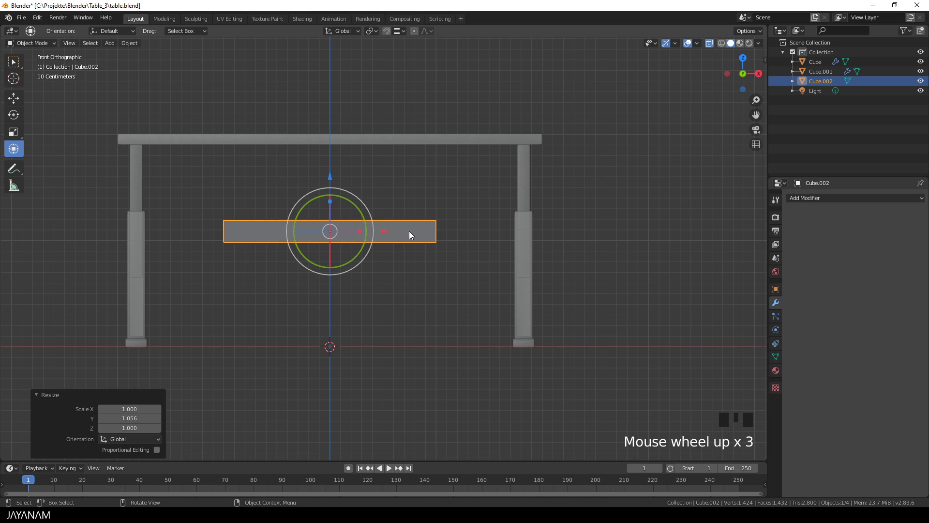
pyautogui.click(329, 202)
pyautogui.moveTo(329, 202); pyautogui.dragTo(329, 204)
pyautogui.moveTo(329, 203); pyautogui.dragTo(348, 239, button='middle')
# Move the bar's left end face along X to meet the left leg
pyautogui.press('Tab')
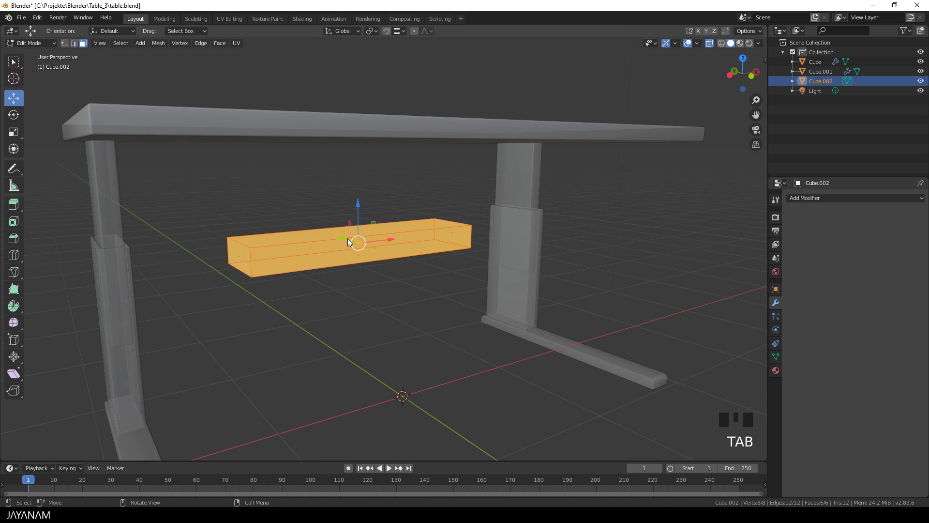
pyautogui.click(237, 255)
pyautogui.moveTo(245, 284); pyautogui.dragTo(222, 266, button='middle')
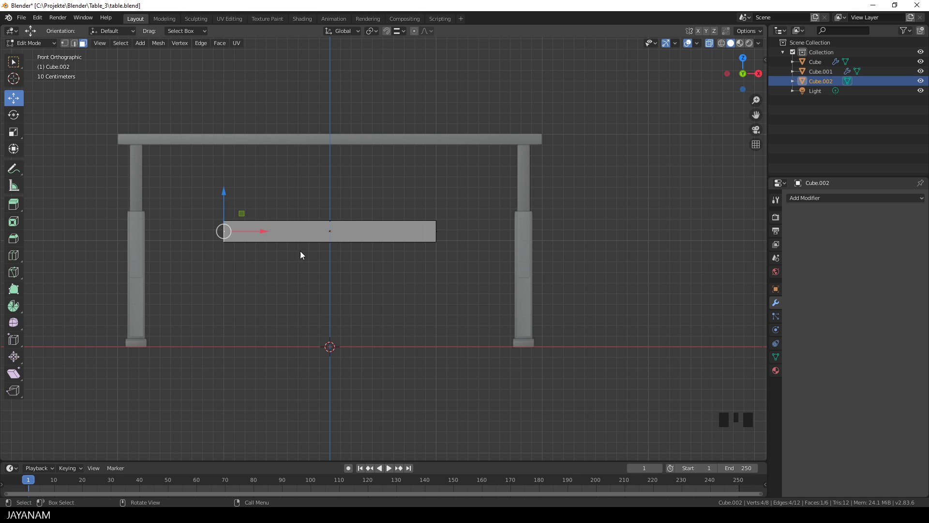
pyautogui.moveTo(265, 232); pyautogui.dragTo(151, 297)
pyautogui.moveTo(515, 283); pyautogui.dragTo(461, 277, button='middle')
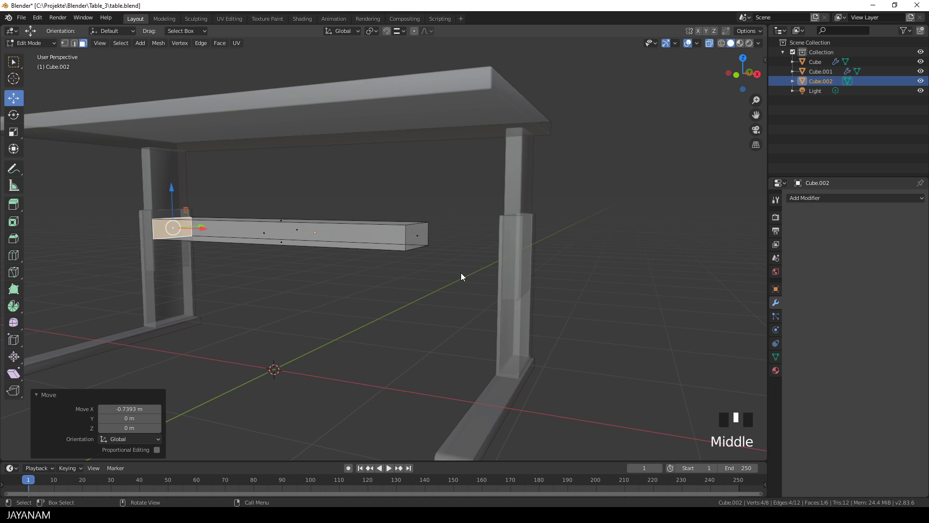
# Extend the right end face to the right leg, then raise the crossbar 0.024375 m
pyautogui.click(413, 237)
pyautogui.moveTo(413, 237); pyautogui.dragTo(458, 231, button='middle')
pyautogui.click(475, 236)
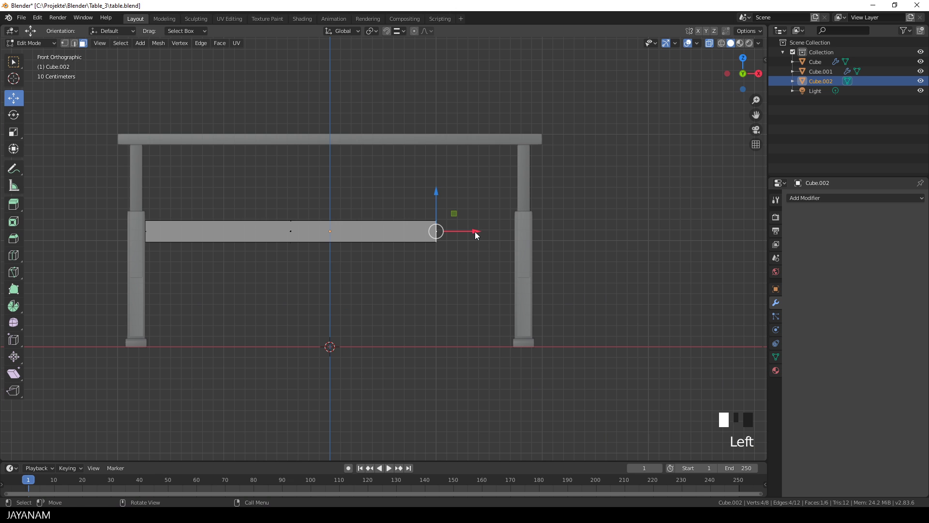
pyautogui.moveTo(475, 235); pyautogui.dragTo(504, 295)
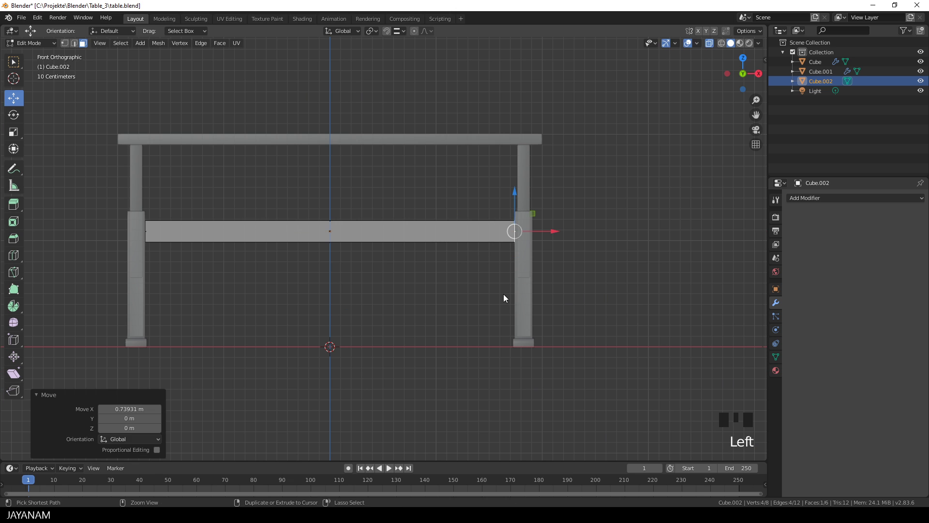
pyautogui.scroll(-2, 379, 269)
pyautogui.moveTo(381, 269); pyautogui.dragTo(415, 282, button='middle')
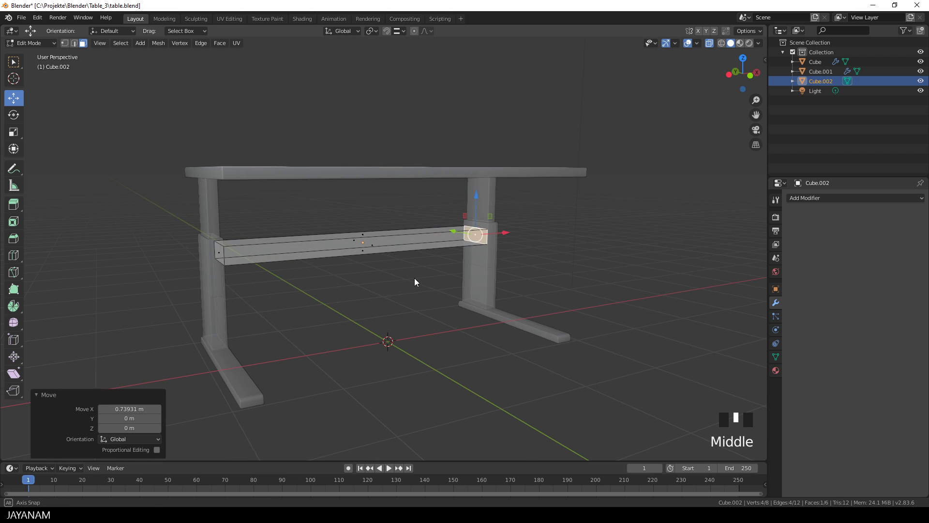
pyautogui.press('Tab')
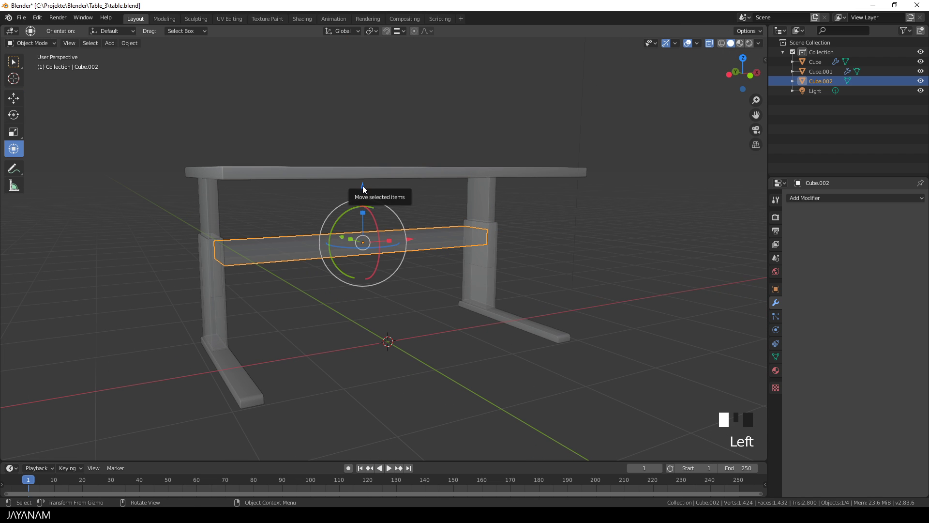
pyautogui.moveTo(362, 185); pyautogui.dragTo(363, 182)
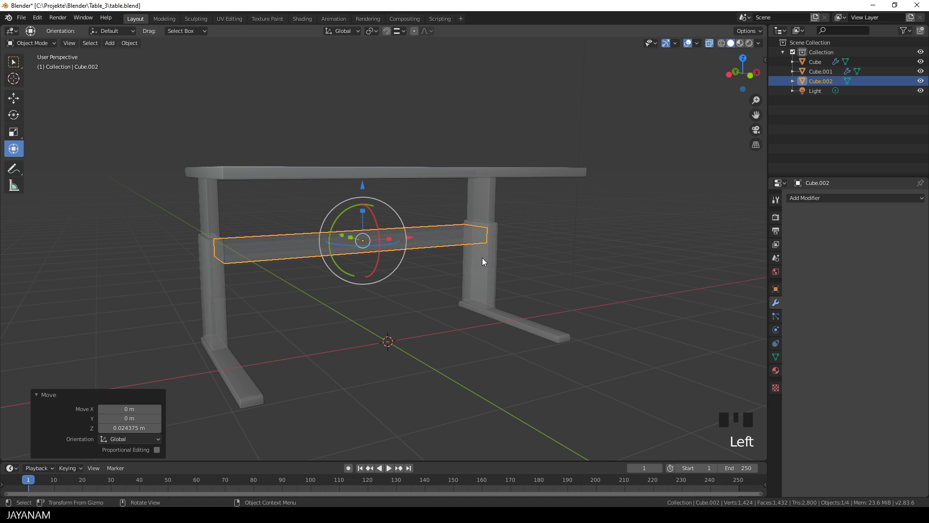
# Apply the crossbar's scale and add a Bevel modifier with 3 segments and 0.01 m offset
pyautogui.hotkey('ctrl', 'a')
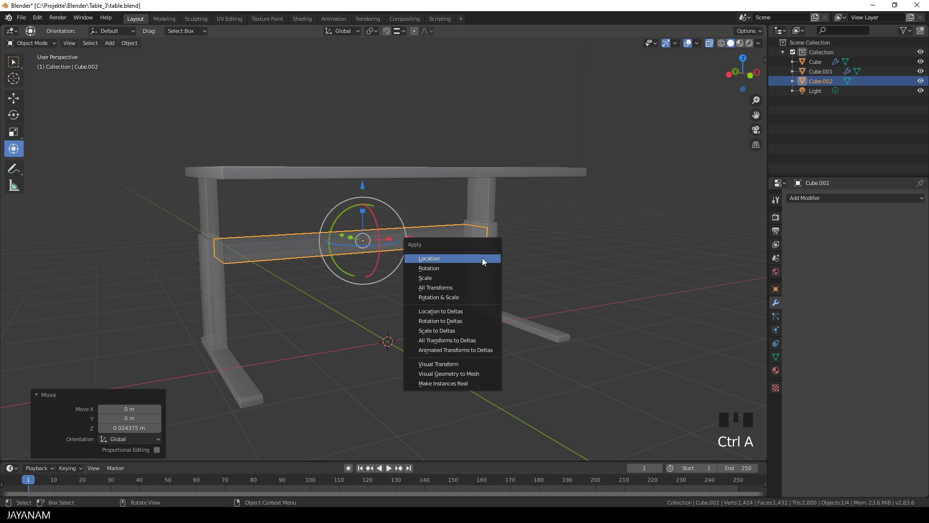
pyautogui.click(457, 280)
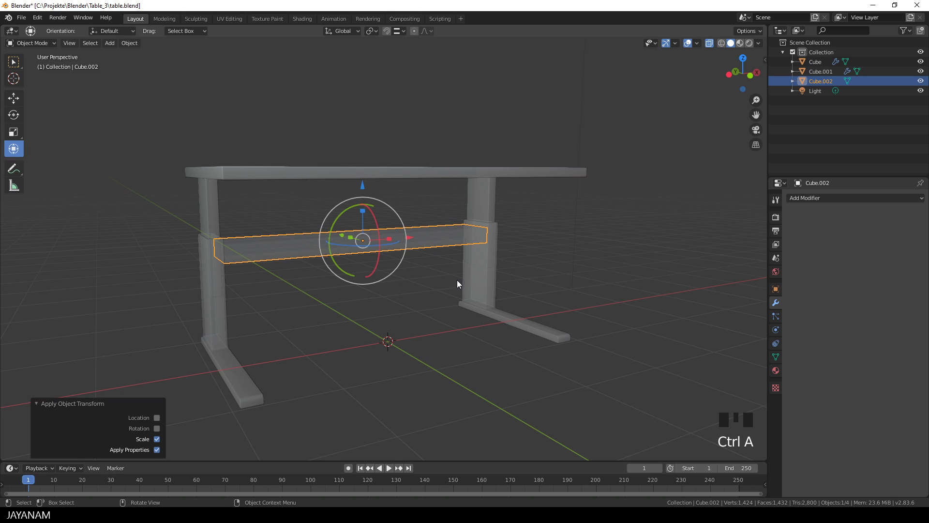
pyautogui.click(808, 198)
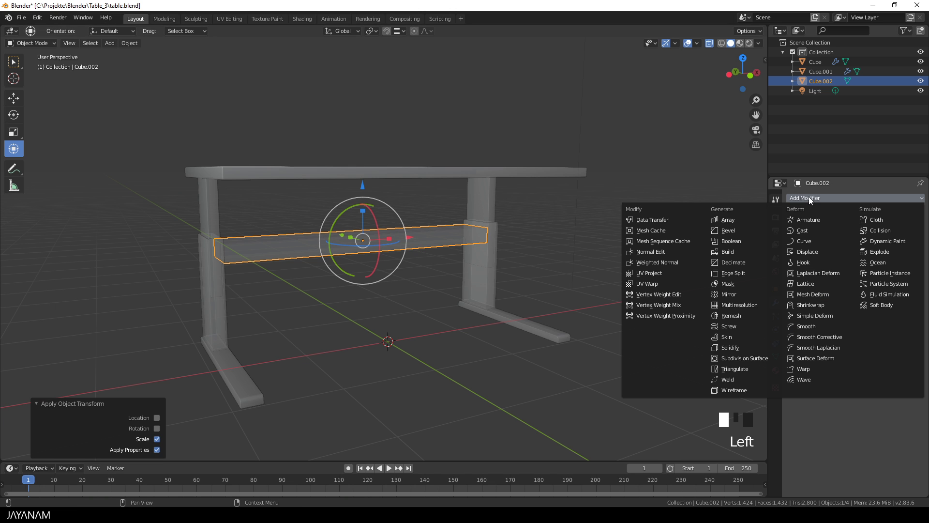
pyautogui.click(745, 230)
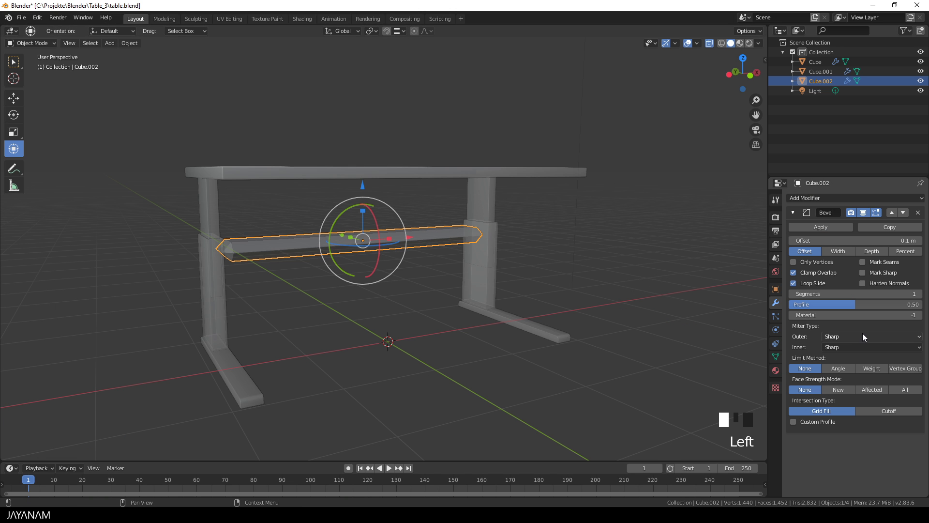
pyautogui.click(920, 294)
pyautogui.click(920, 294)
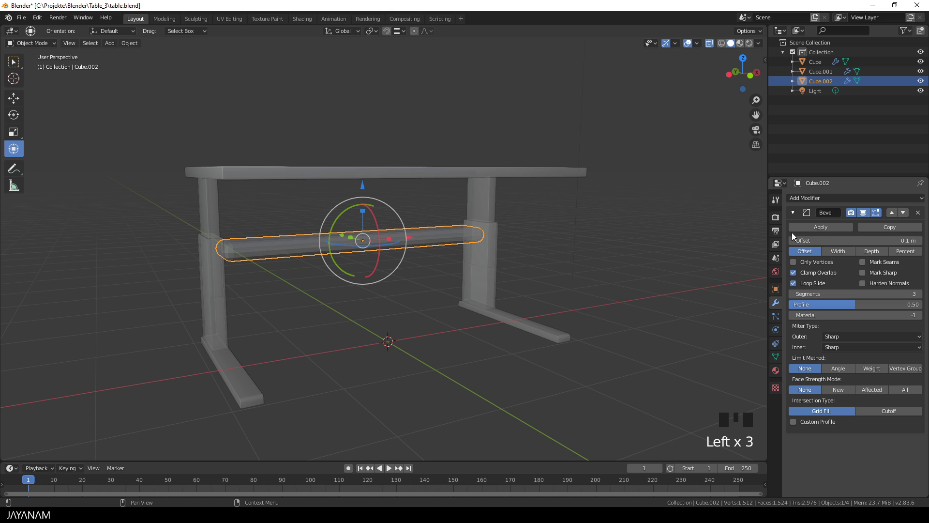
pyautogui.click(793, 241)
pyautogui.moveTo(792, 240); pyautogui.dragTo(714, 239)
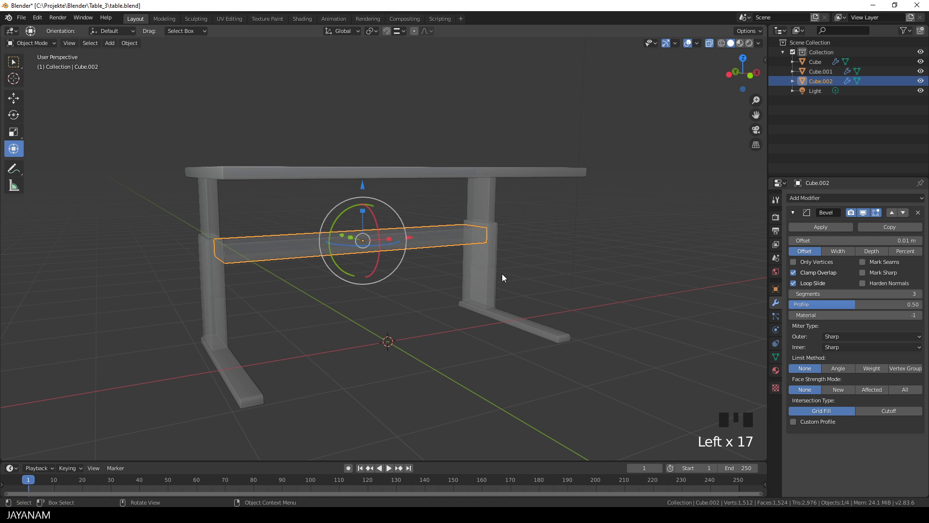
# Turn X-ray off and lower the tabletop Cube.001 slightly on Z
pyautogui.click(445, 291)
pyautogui.click(710, 44)
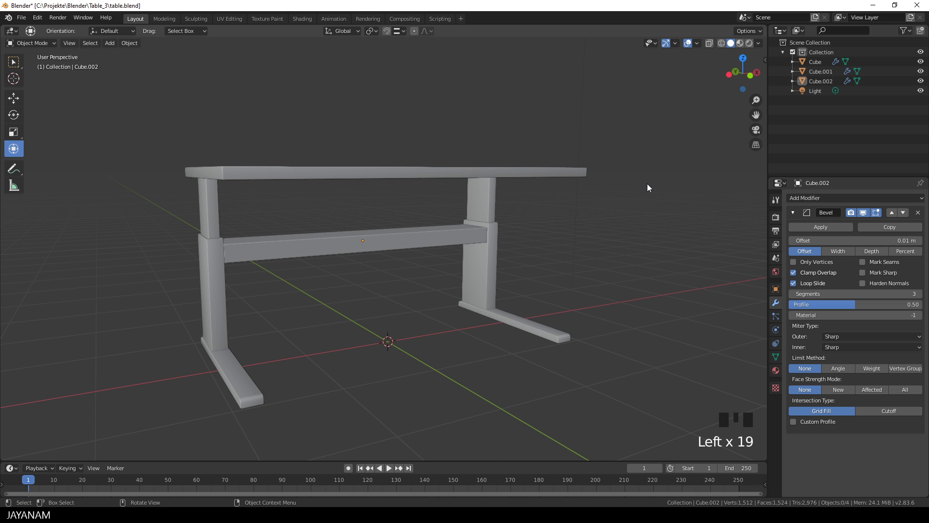
pyautogui.scroll(-1, 646, 184)
pyautogui.moveTo(581, 207); pyautogui.dragTo(612, 209, button='middle')
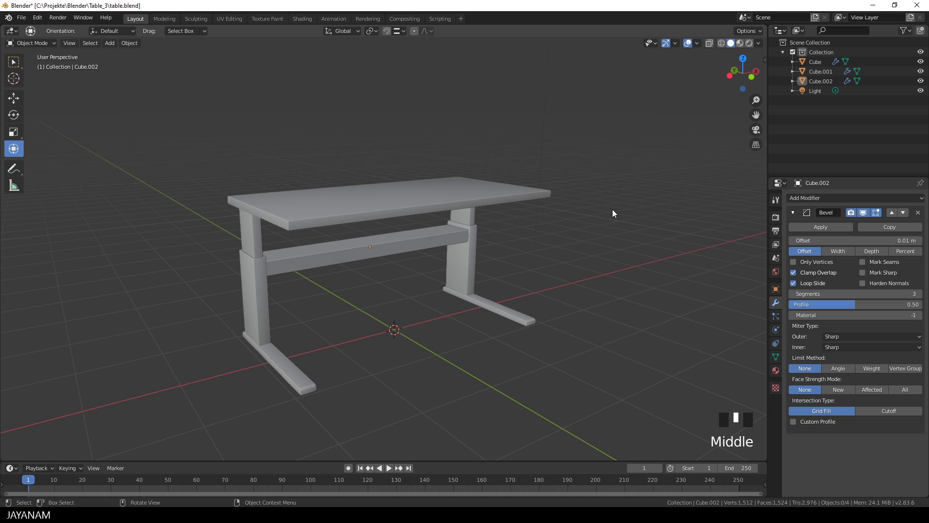
pyautogui.click(409, 208)
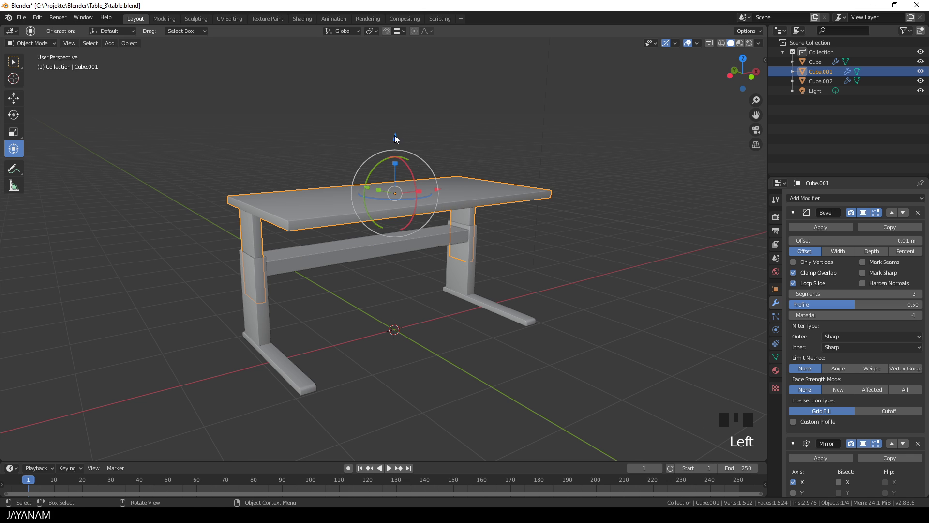
pyautogui.moveTo(395, 136)
pyautogui.mouseDown()
pyautogui.moveTo(395, 104)
pyautogui.moveTo(396, 138)
pyautogui.mouseUp()
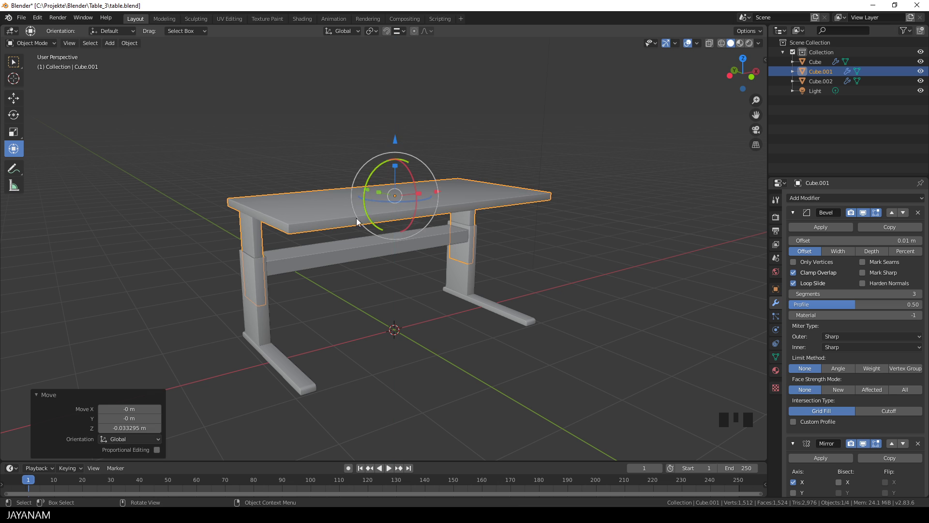
# Reselect the crossbar and orbit around the table to check it
pyautogui.rightClick(318, 253)
pyautogui.click(374, 255)
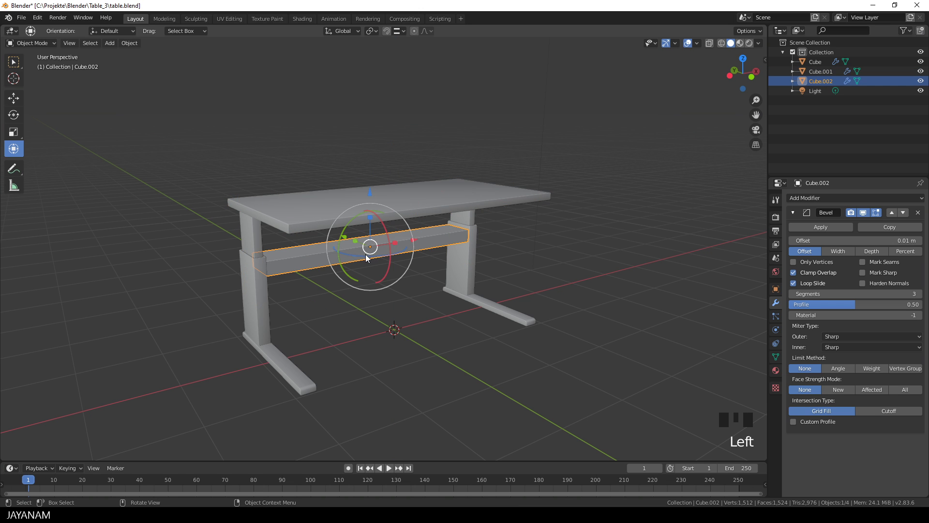
pyautogui.rightClick(350, 257)
pyautogui.scroll(-3, 570, 245)
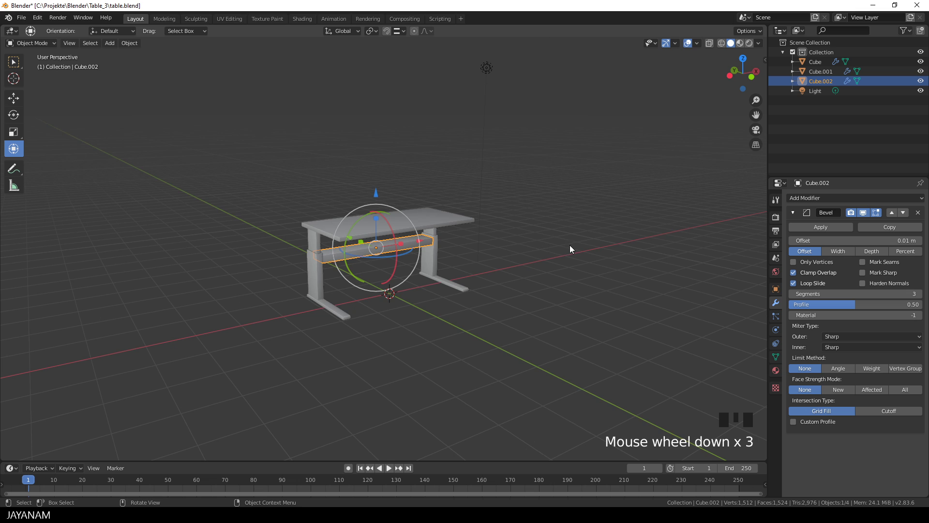
pyautogui.moveTo(570, 244); pyautogui.dragTo(482, 247, button='middle')
pyautogui.click(486, 248)
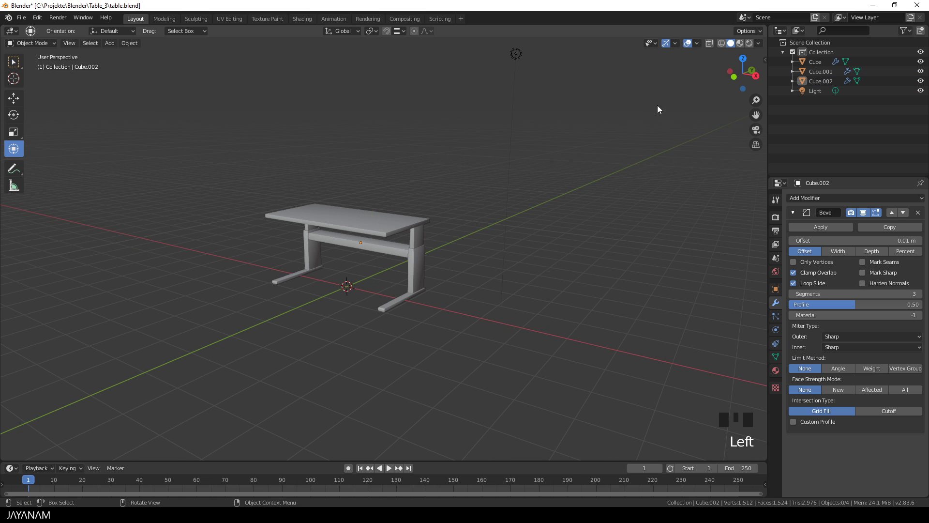
# Turn off the grid, axes and other overlays, then frame the finished desk in view
pyautogui.click(688, 44)
pyautogui.scroll(3, 497, 221)
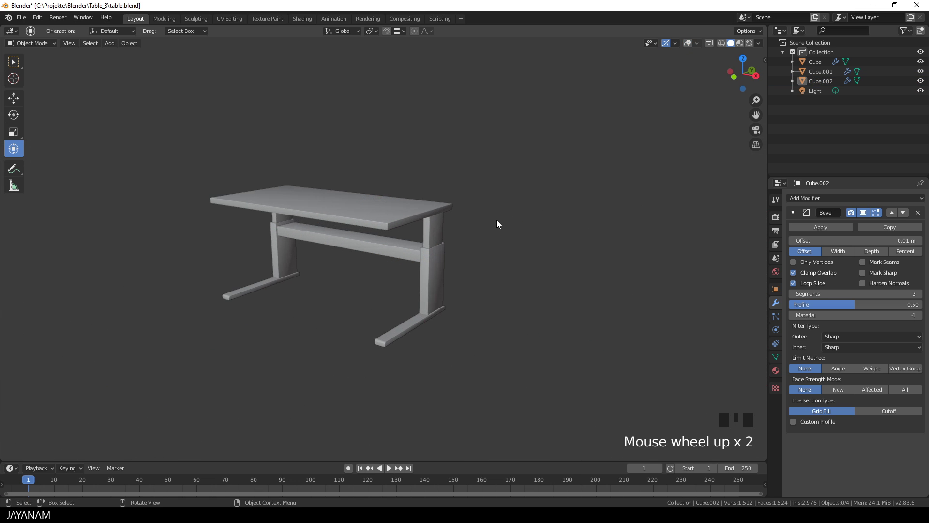
pyautogui.moveTo(492, 222); pyautogui.dragTo(585, 219, button='middle')
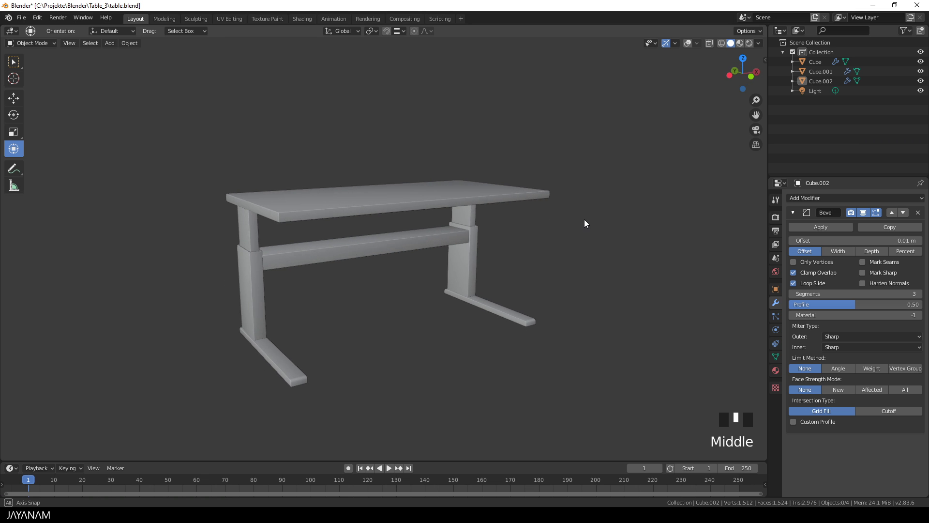
pyautogui.scroll(-1, 580, 220)
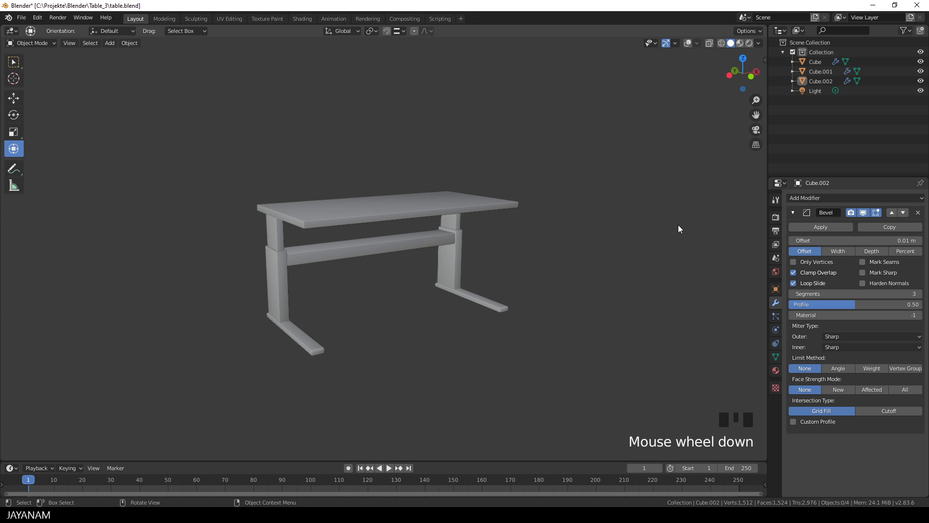